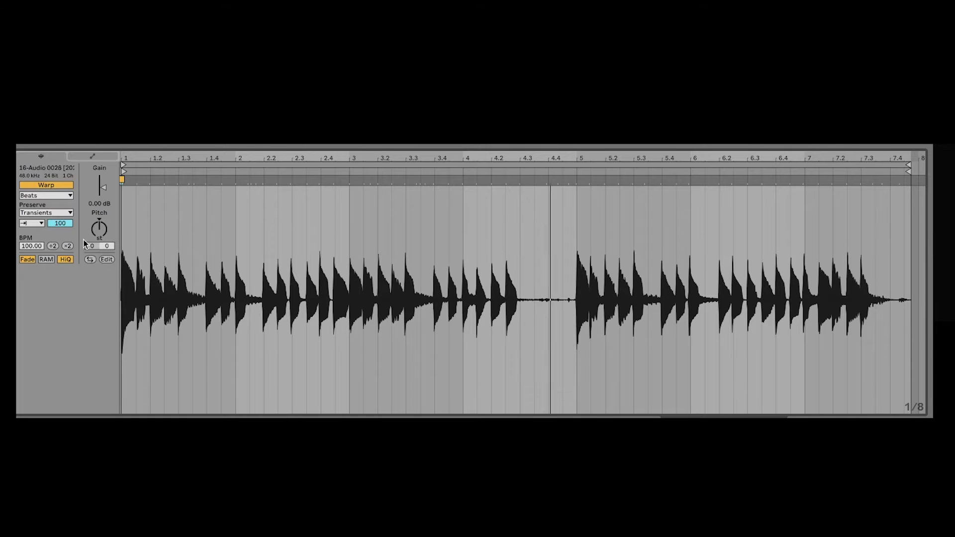
- Examine the bass clip's Beats warp mode, the transients along its waveform and the available Preserve options
click(56, 197)
click(52, 208)
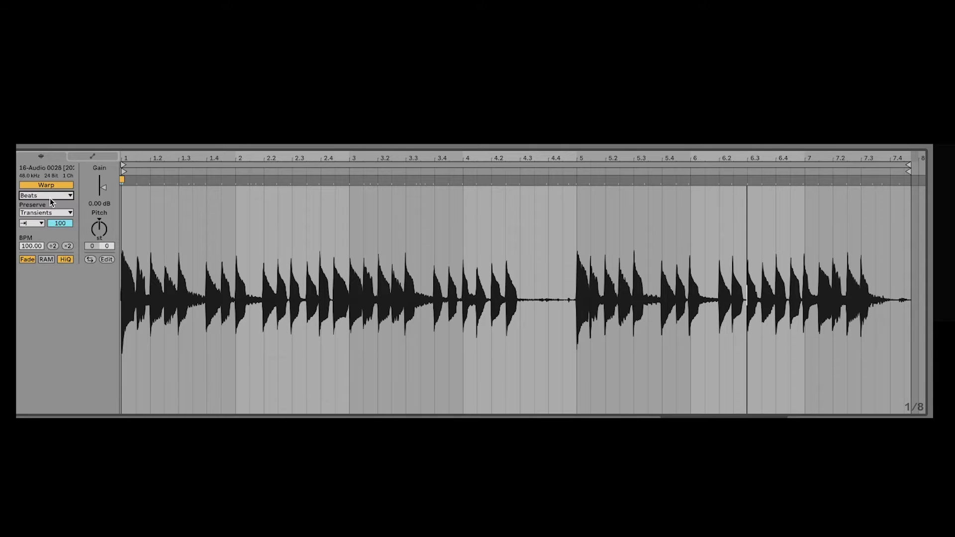
key(plus)
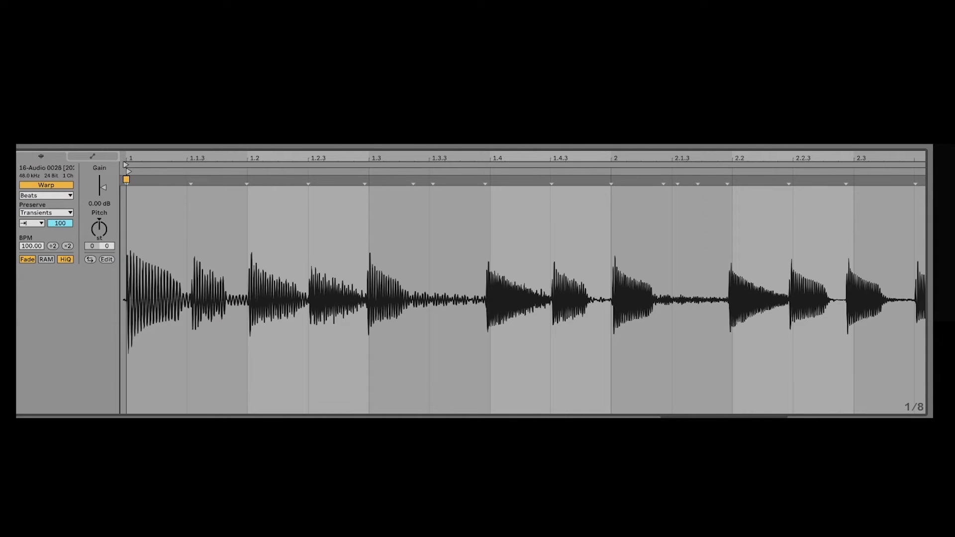
click(129, 163)
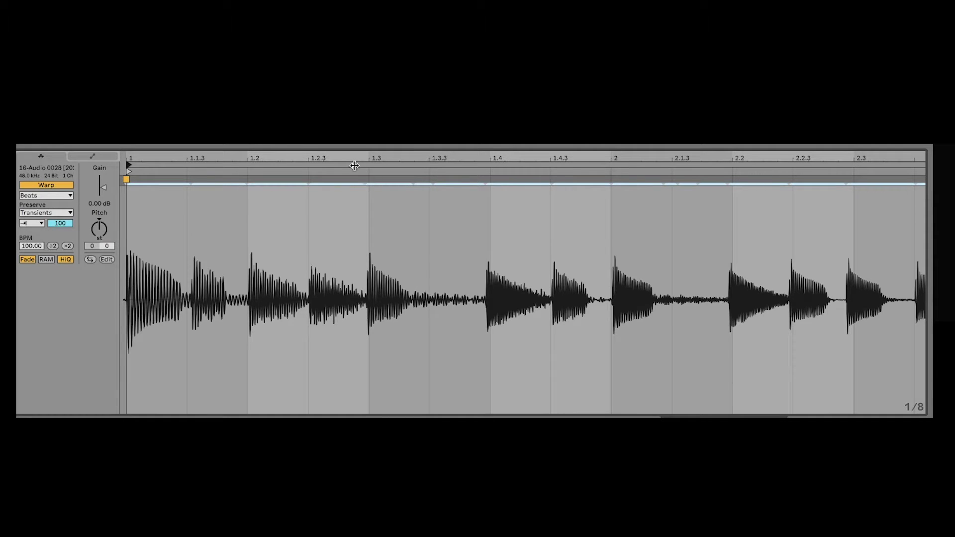
drag(353, 154, 326, 204)
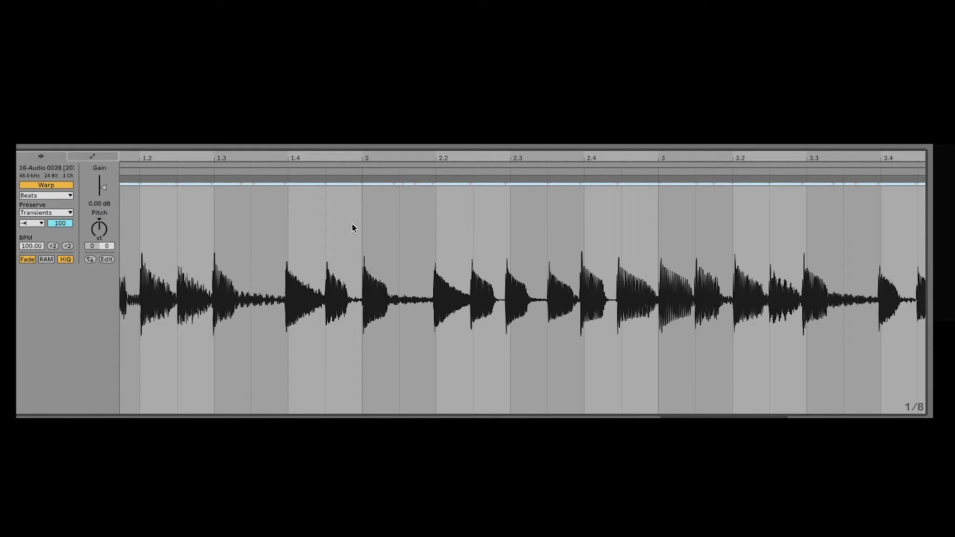
scroll(219, 197, left, 2)
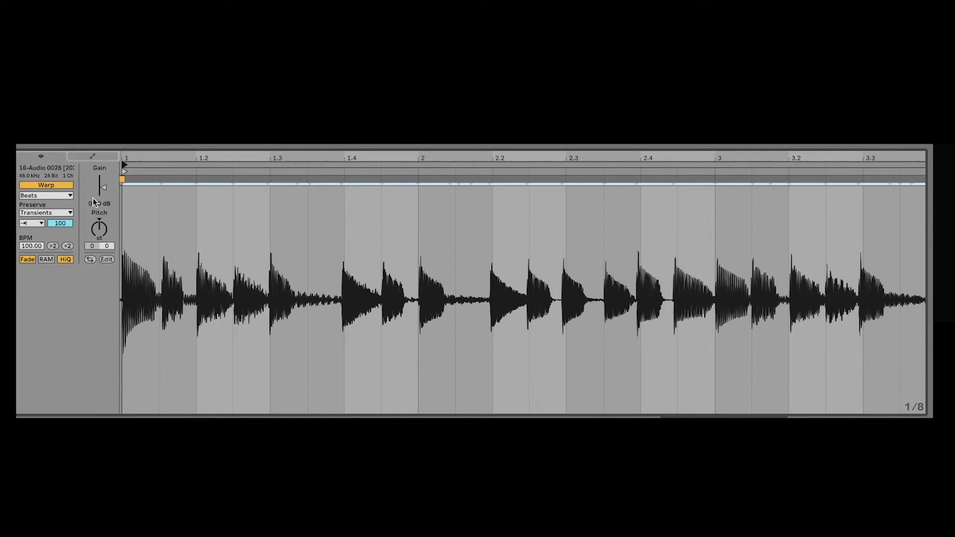
click(49, 214)
click(49, 215)
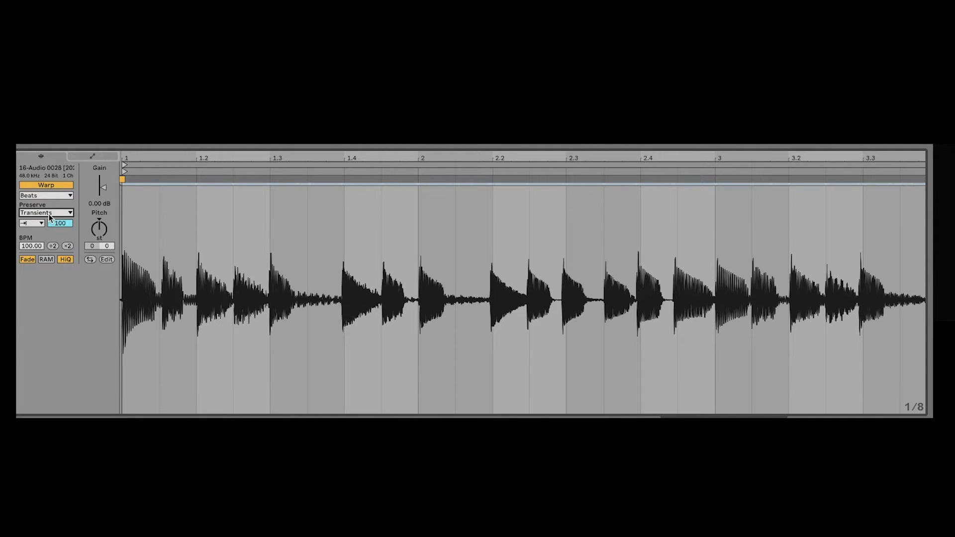
click(50, 212)
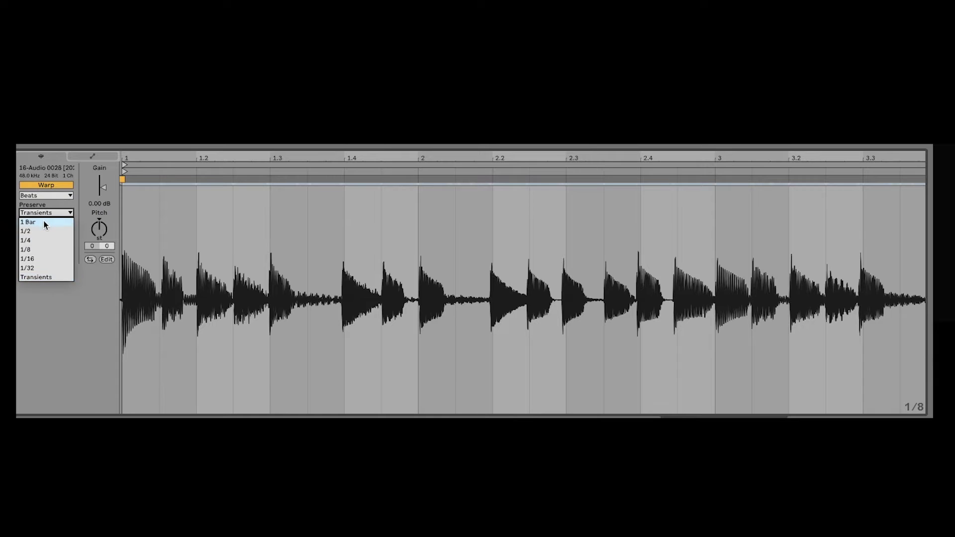
click(50, 214)
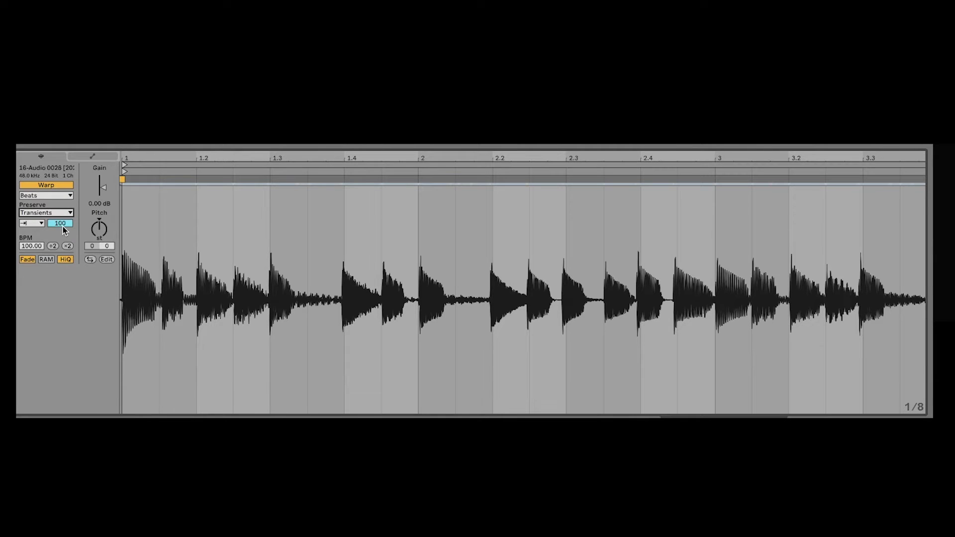
- Play the bass clip while trying shorter transient envelope values, and return the envelope to 100
key(space)
drag(62, 225, 62, 264)
drag(148, 160, 147, 124)
drag(60, 223, 60, 184)
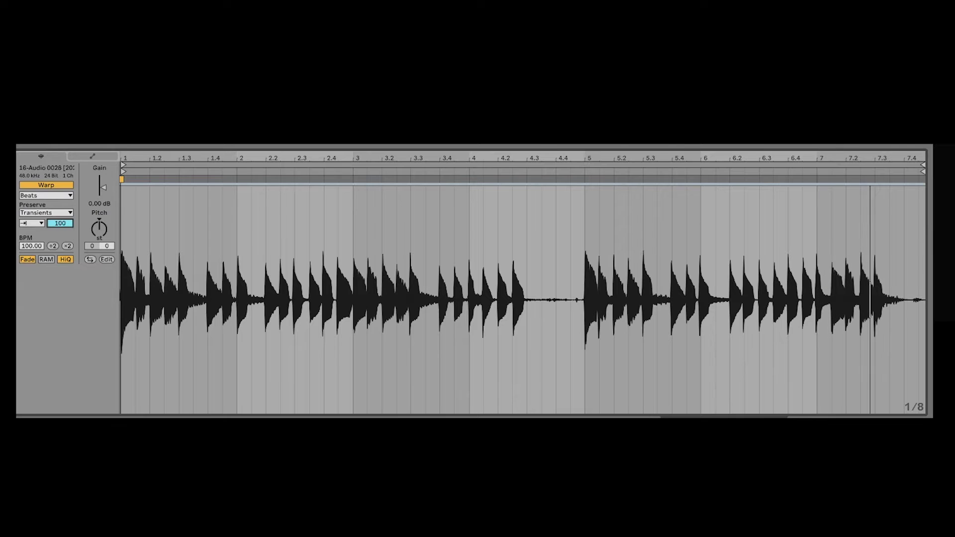
drag(59, 223, 60, 256)
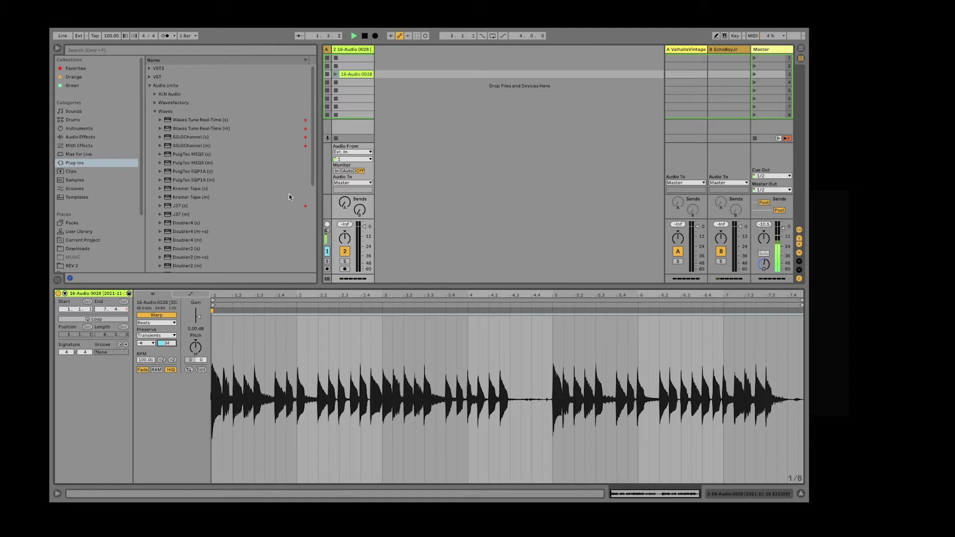
drag(175, 343, 174, 308)
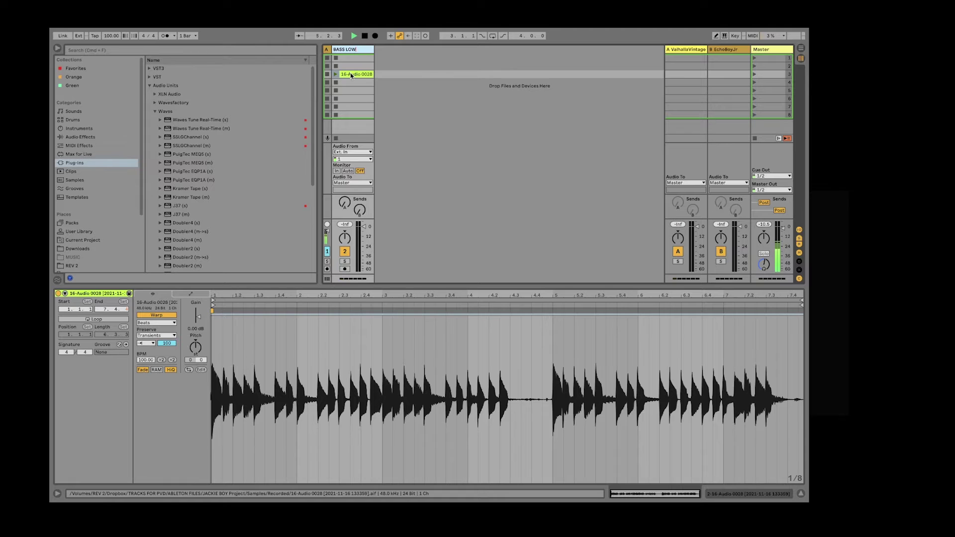
- Copy the bass clip onto a new track transposed up 12 semitones, and set the global launch quantization to None
drag(350, 73, 398, 75)
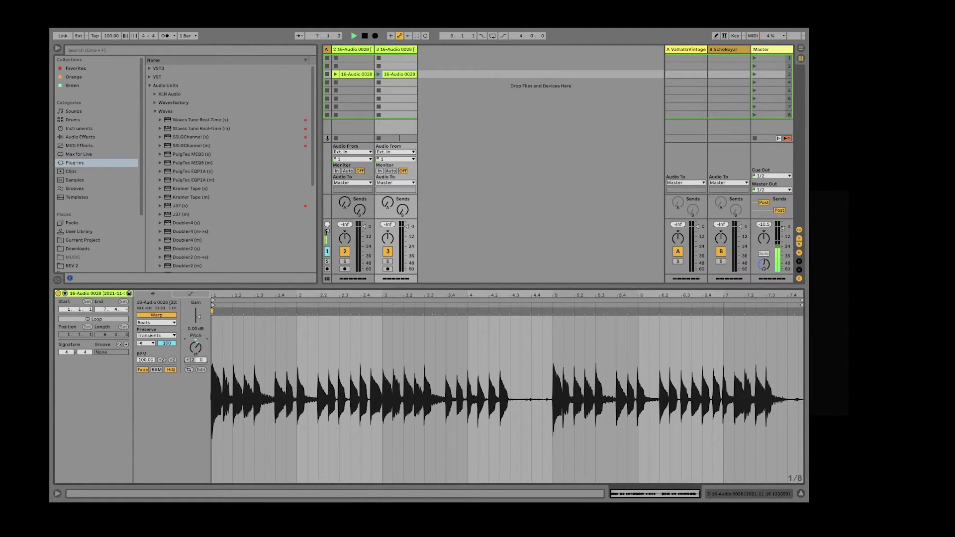
click(756, 74)
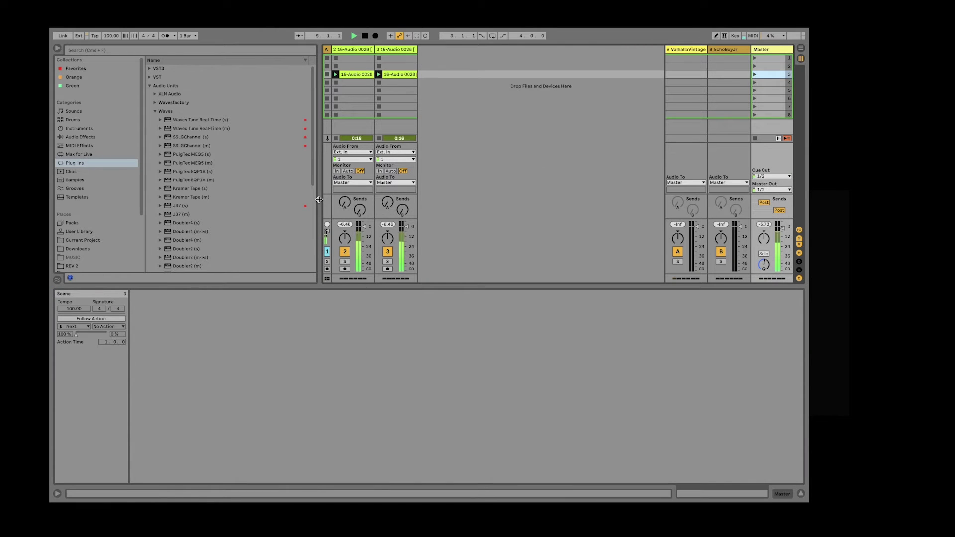
click(195, 36)
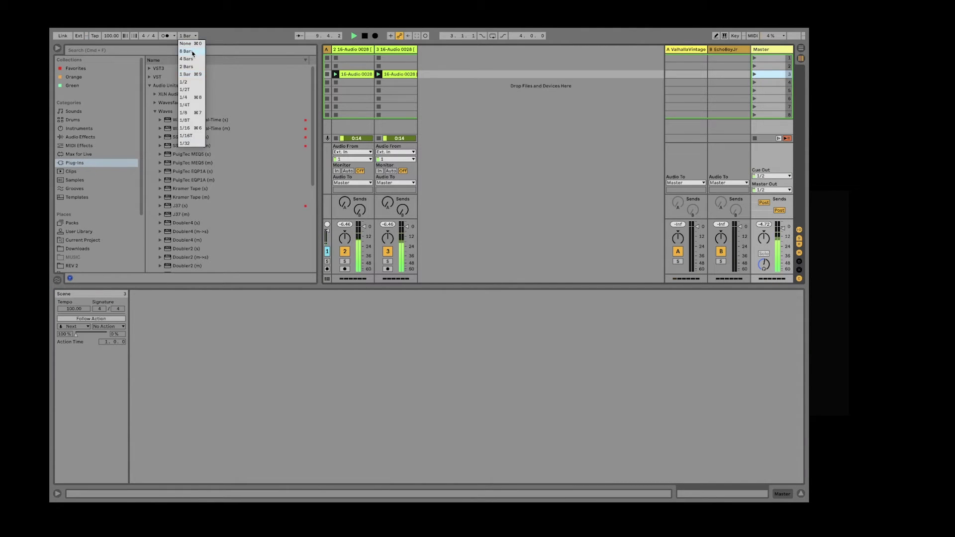
click(193, 41)
- Shorten the copied clip's transient envelope to 22, and set its track's volume to about -6.4 dB while scene 3 plays
click(399, 73)
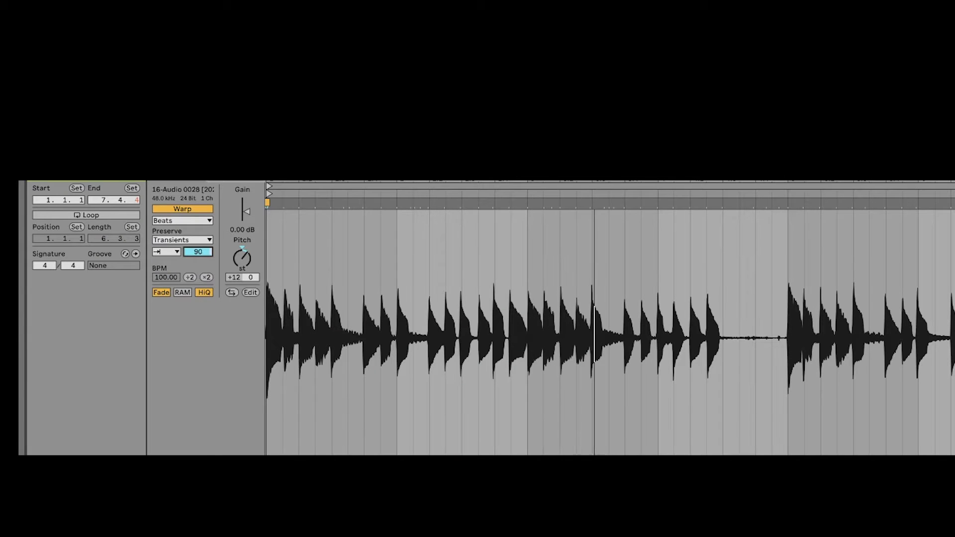
drag(198, 252, 198, 294)
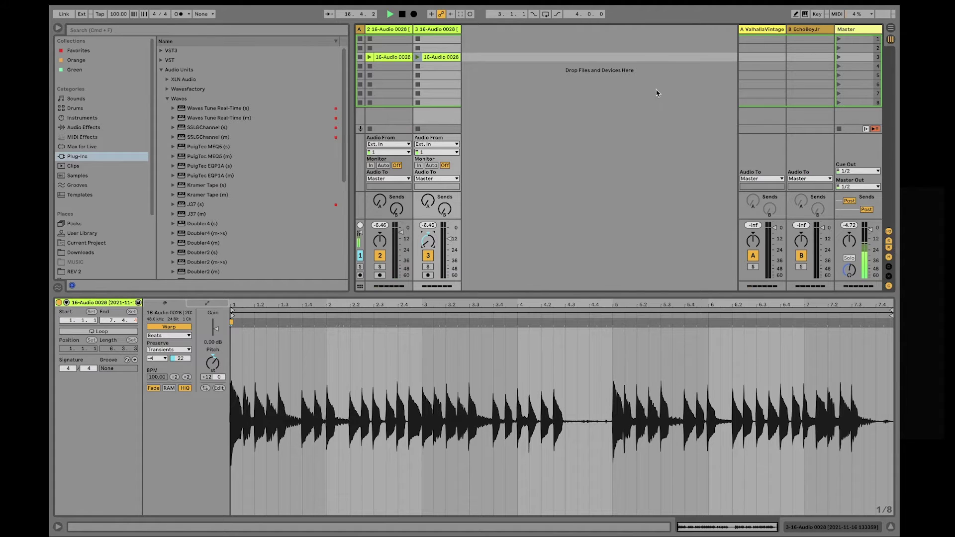
click(839, 57)
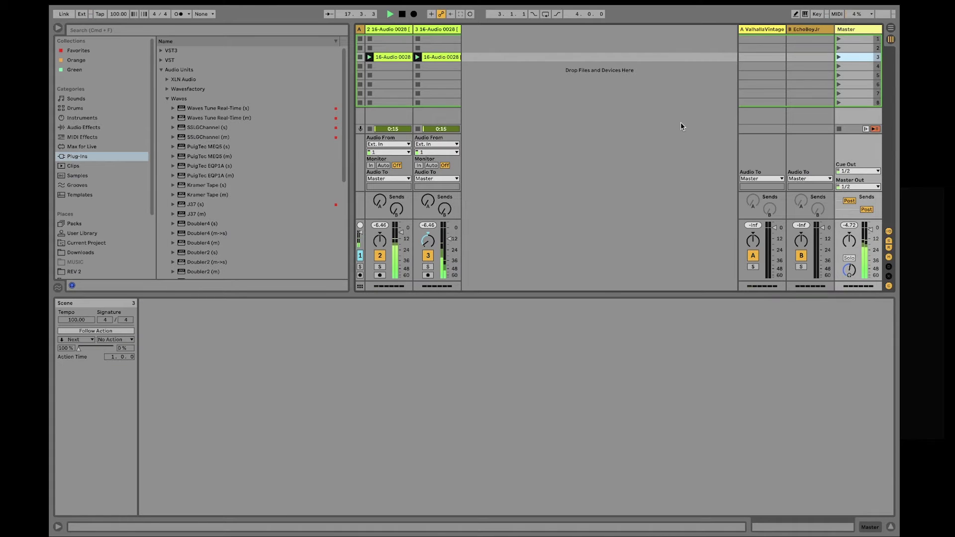
drag(428, 241, 449, 242)
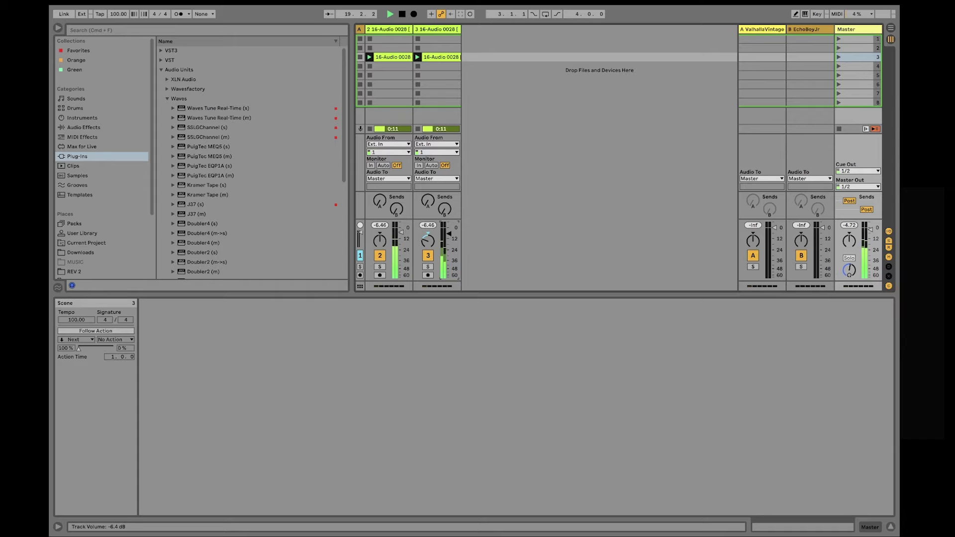
- Fine-tune the transient envelope of the +12 clip, trying 19 and 24 and settling on 21
click(429, 57)
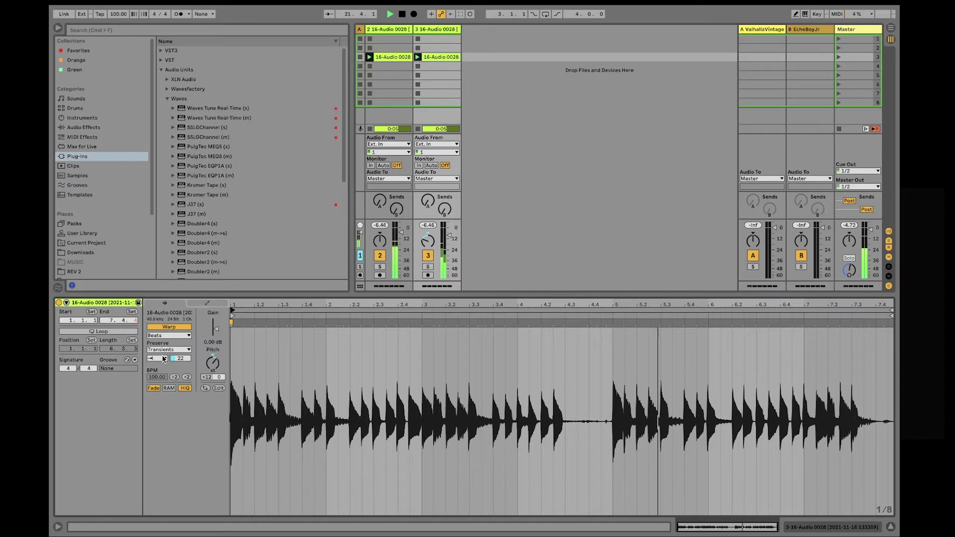
text(19)
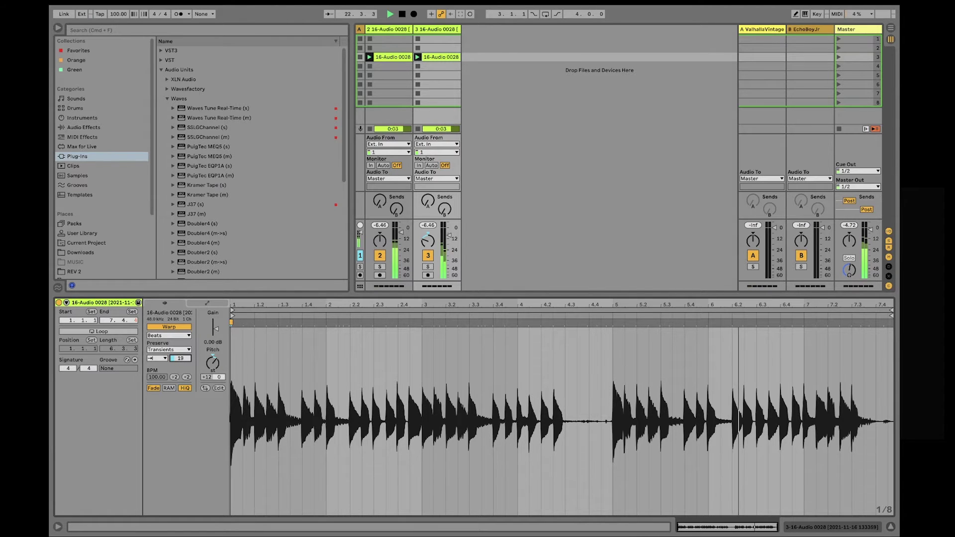
text(24)
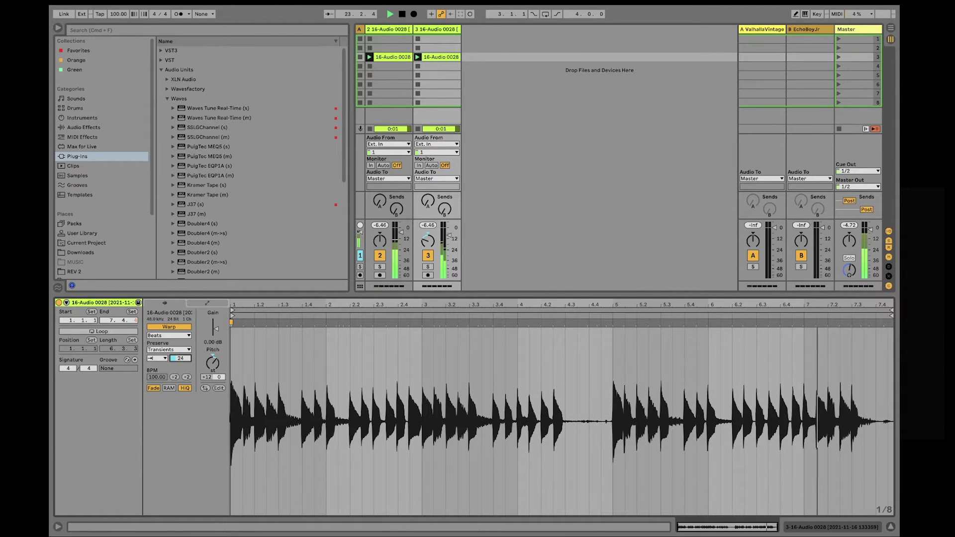
text(21)
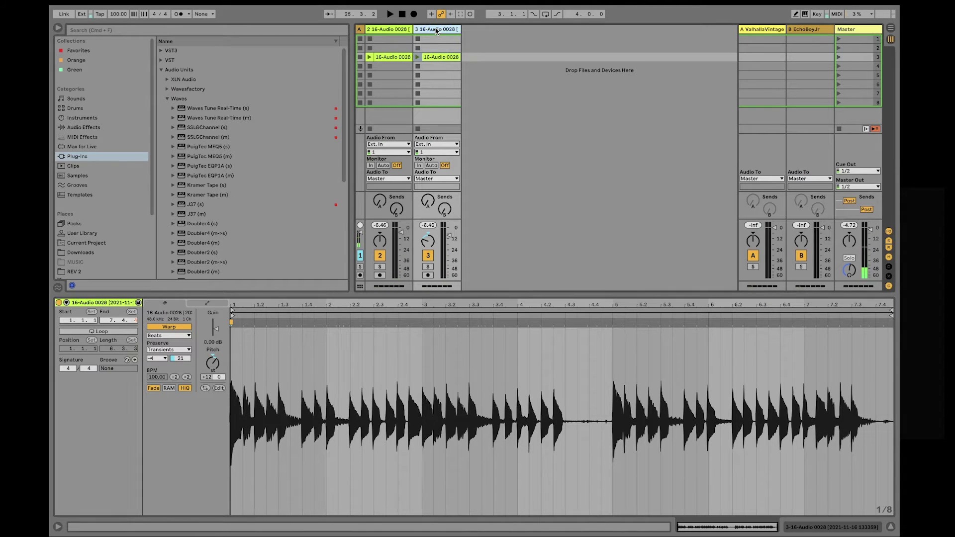
- Duplicate the +12 track and name the three tracks BASS LOW, BASS +12 and BASS +24
key(super+d)
click(404, 30)
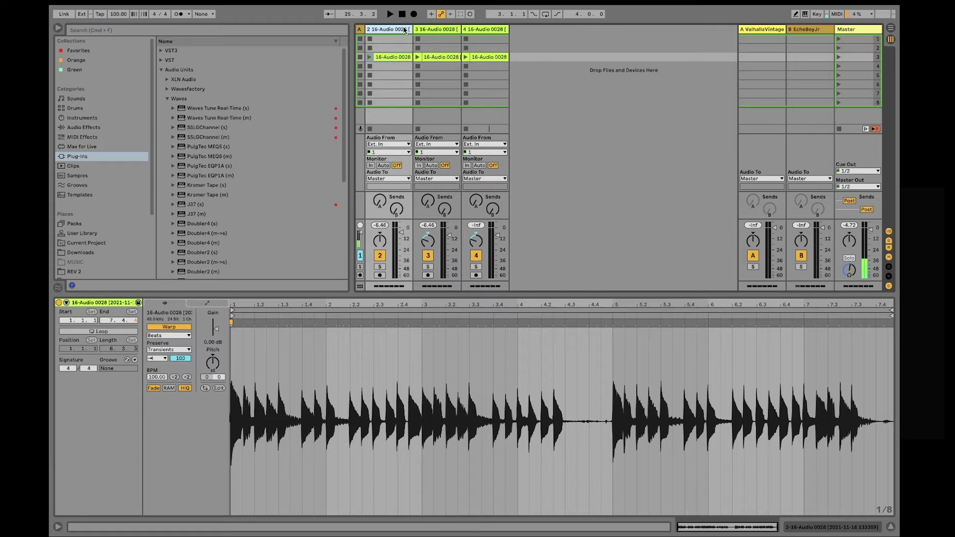
key(super+r)
text(BASS LOW)
key(Tab)
text(BASS)
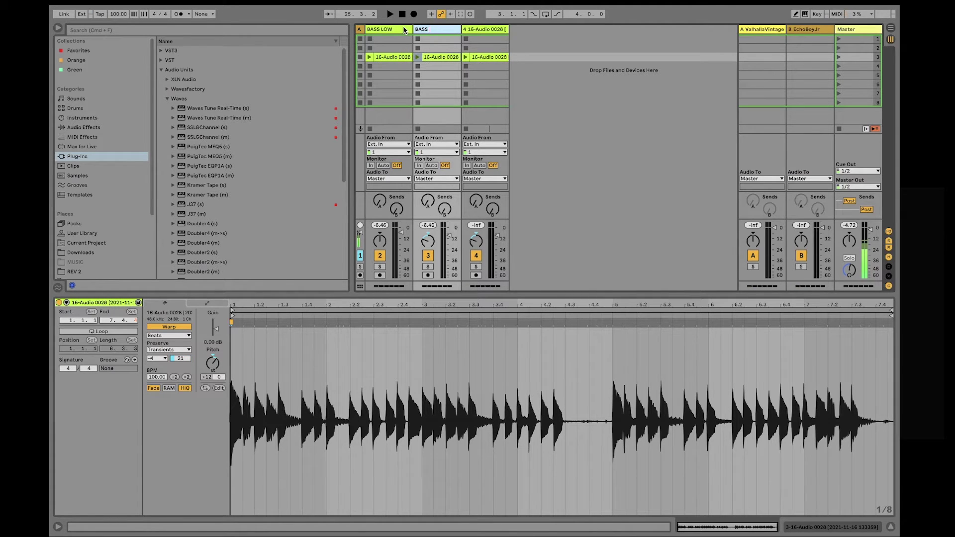
text( +12)
key(Tab)
text(BAS)
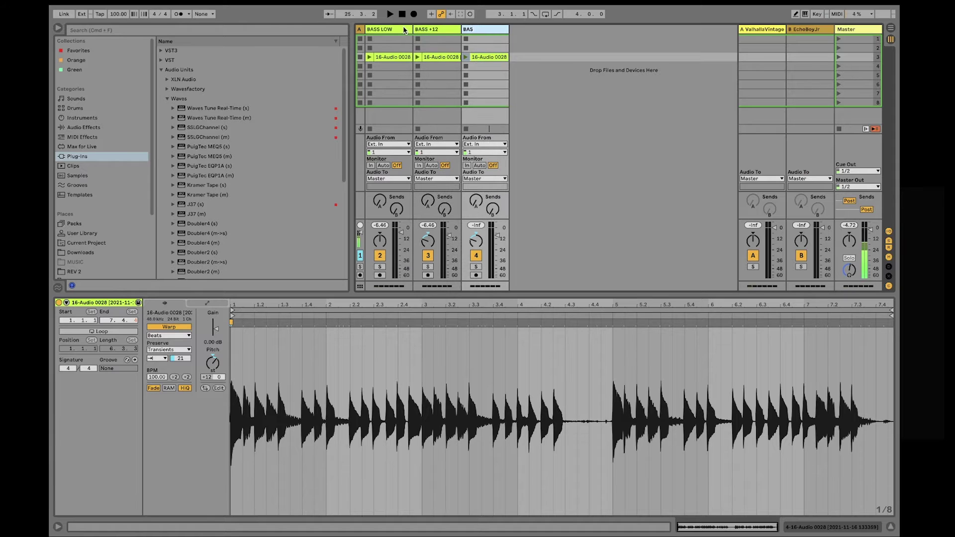
key(Return)
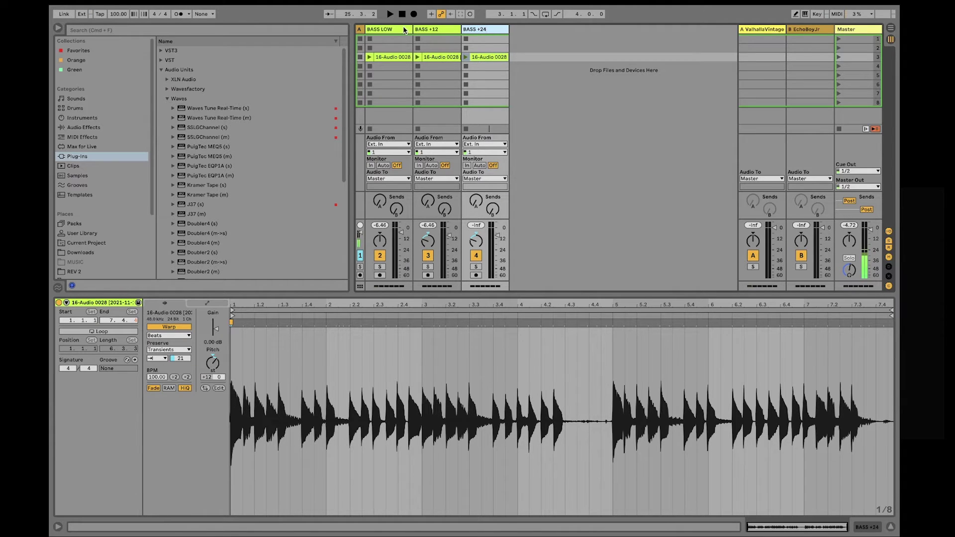
- Transpose the BASS +24 clip to +24 semitones, and pan its track to the right while scene 3 plays
click(485, 57)
drag(219, 373, 219, 361)
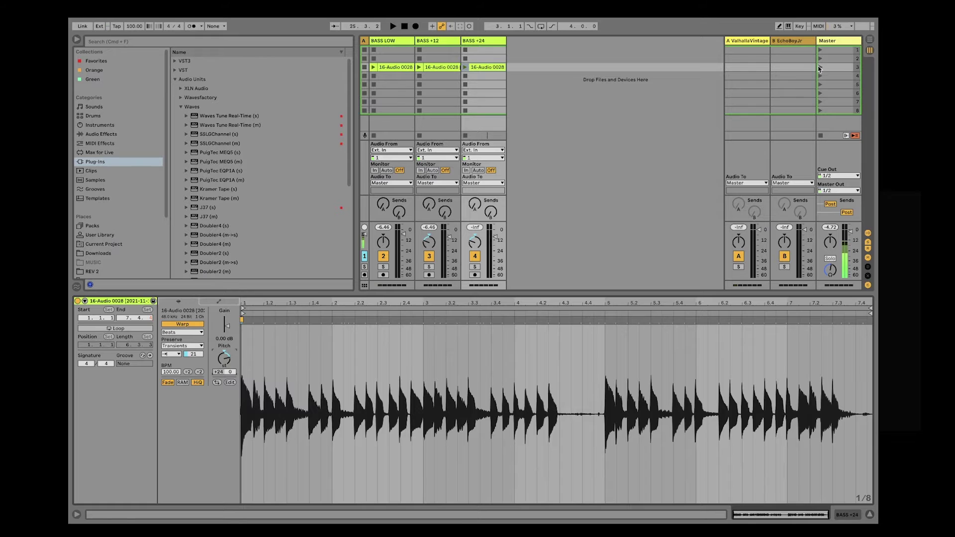
click(838, 56)
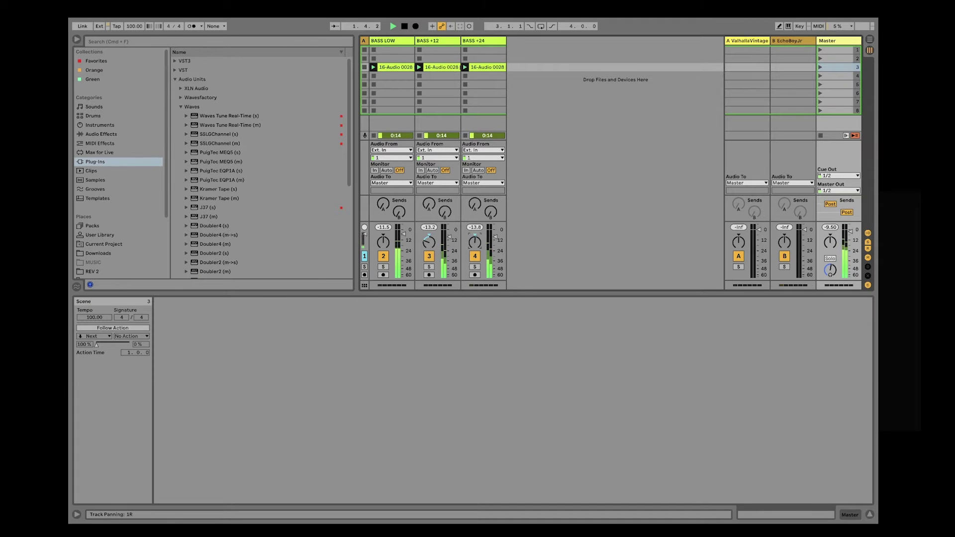
- Set the transient envelope of the BASS +24 clip to 10
click(489, 67)
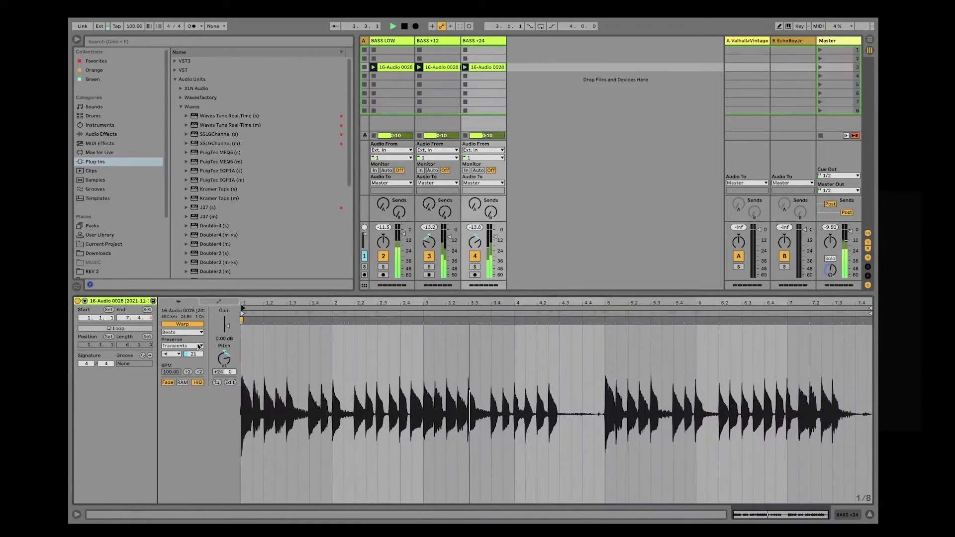
text(10)
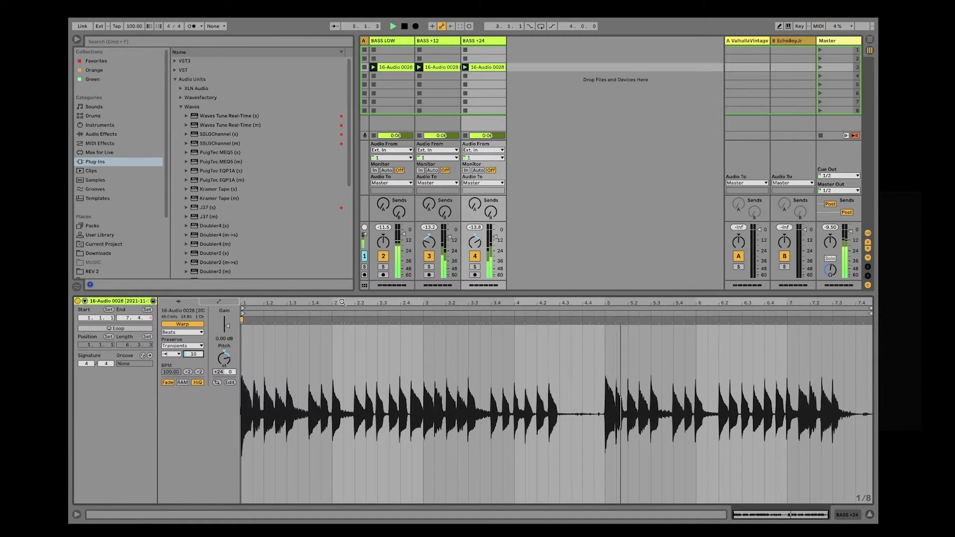
- Group the BASS +12 and BASS +24 tracks and name the group OCTAVES
click(437, 41)
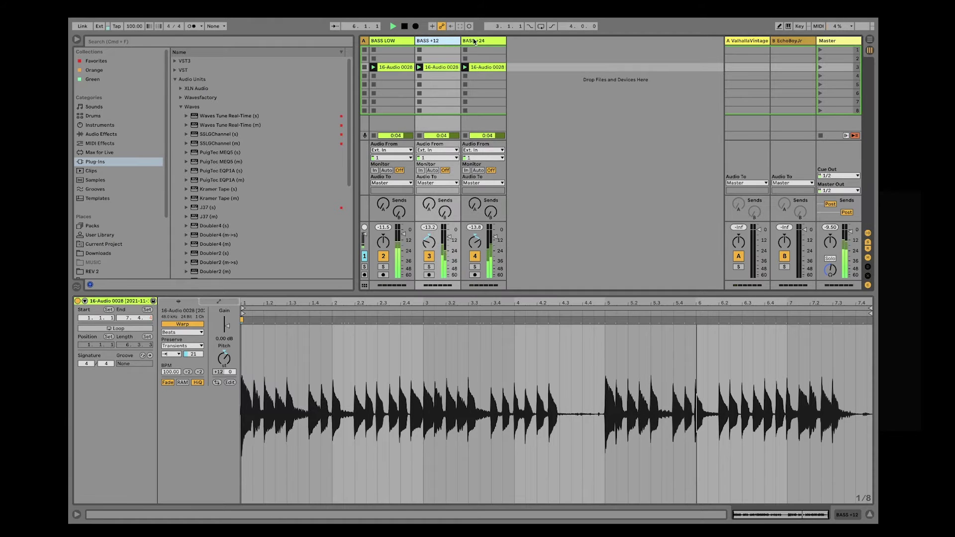
shift+click(473, 42)
key(super+g)
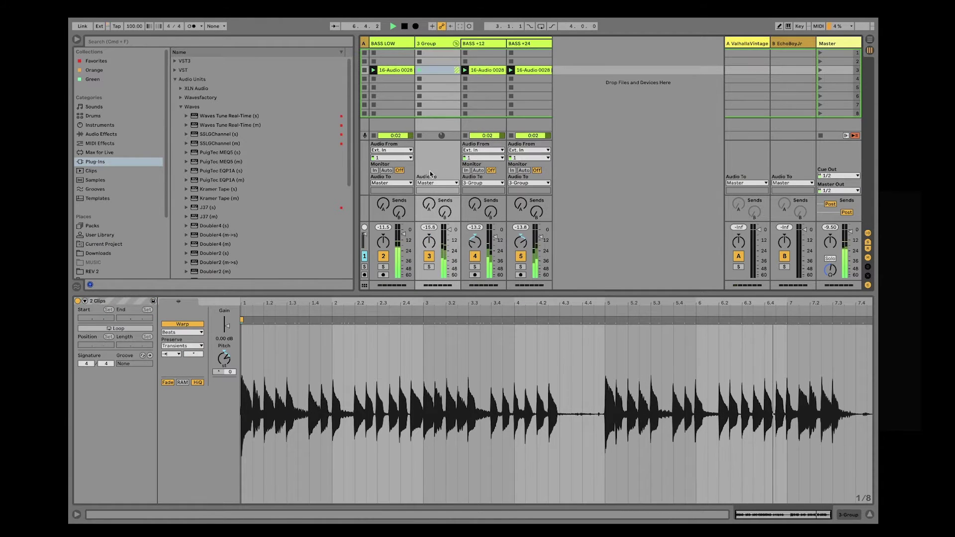
click(424, 44)
key(super+r)
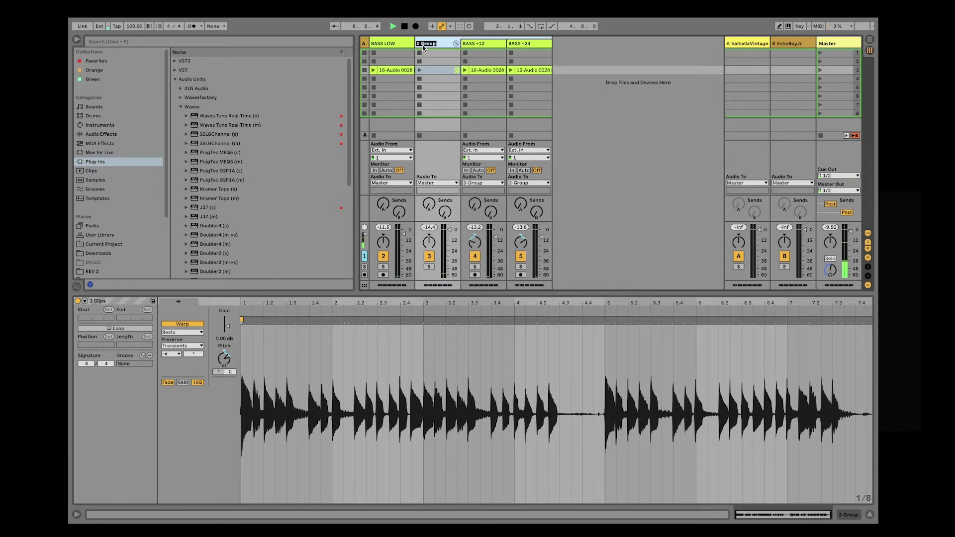
text(OCTAVES)
key(Return)
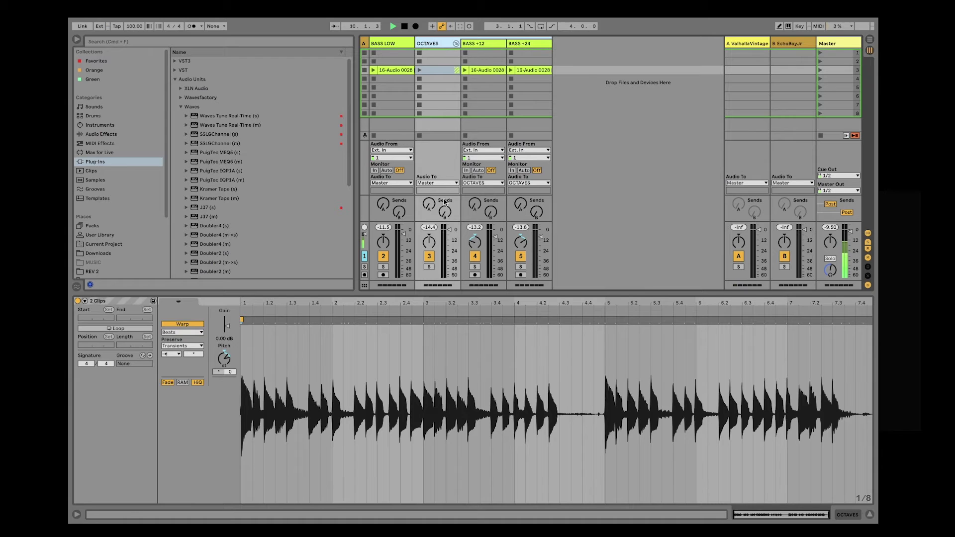
- Play scene 3 while setting the OCTAVES group volume to -8.1 dB, and collapse the group when playback stops
key(space)
key(space)
click(818, 69)
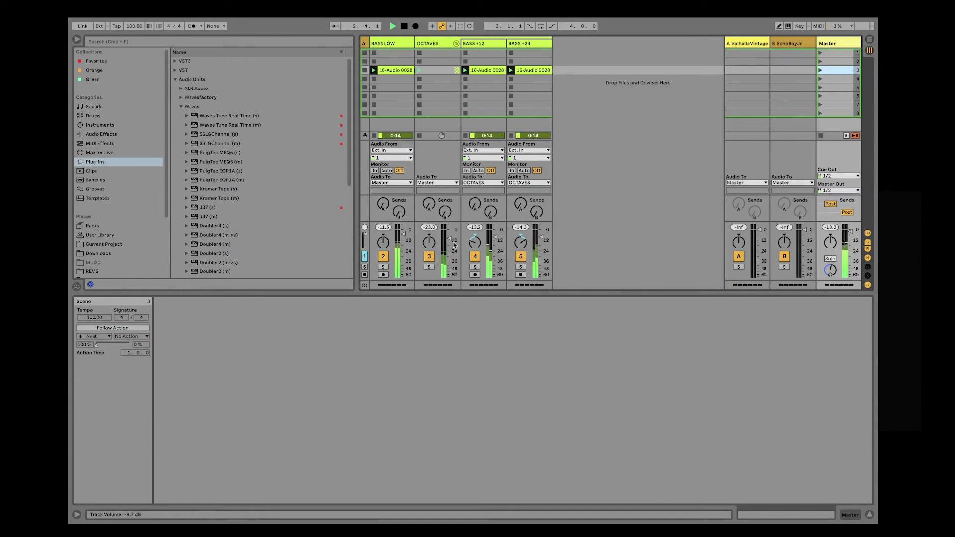
mouse_move(449, 241)
mouse_down()
mouse_move(449, 271)
mouse_move(449, 238)
mouse_up()
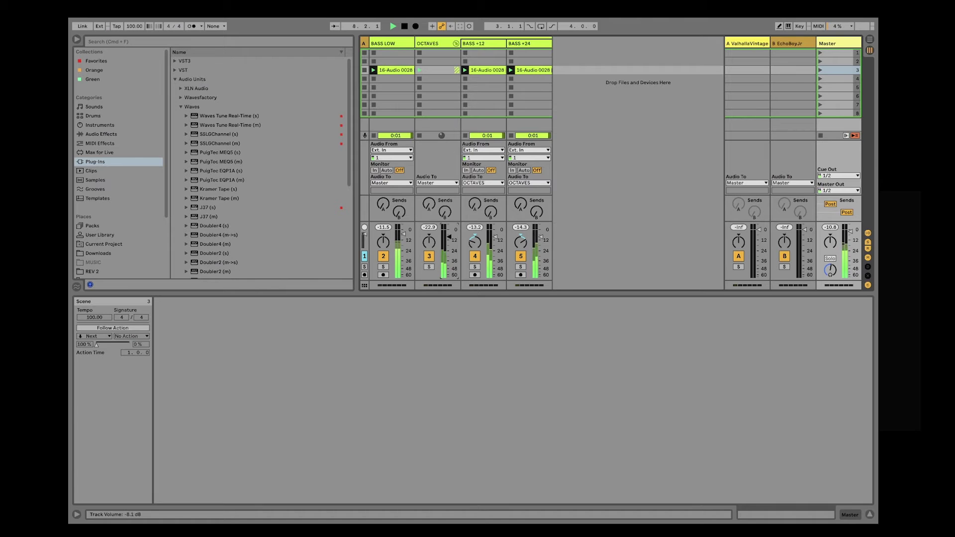
key(space)
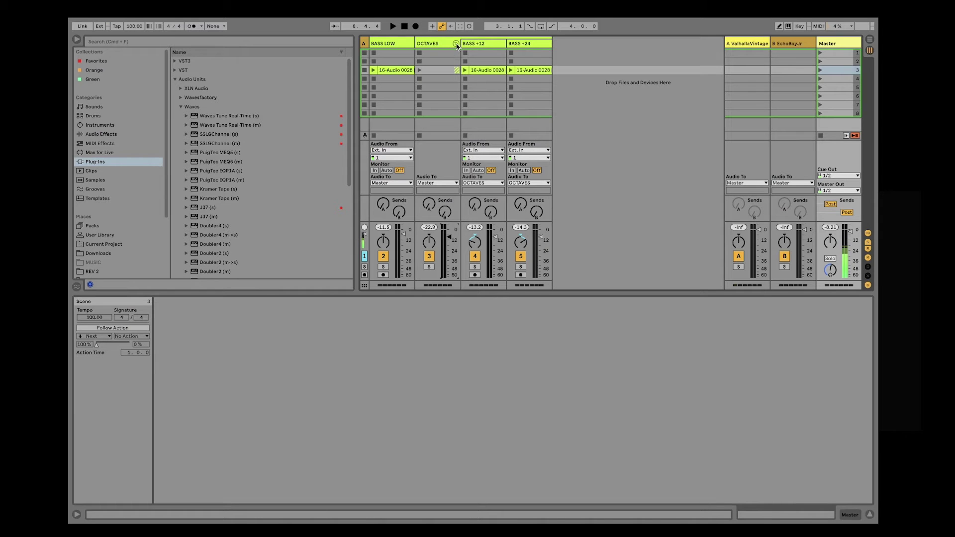
click(456, 44)
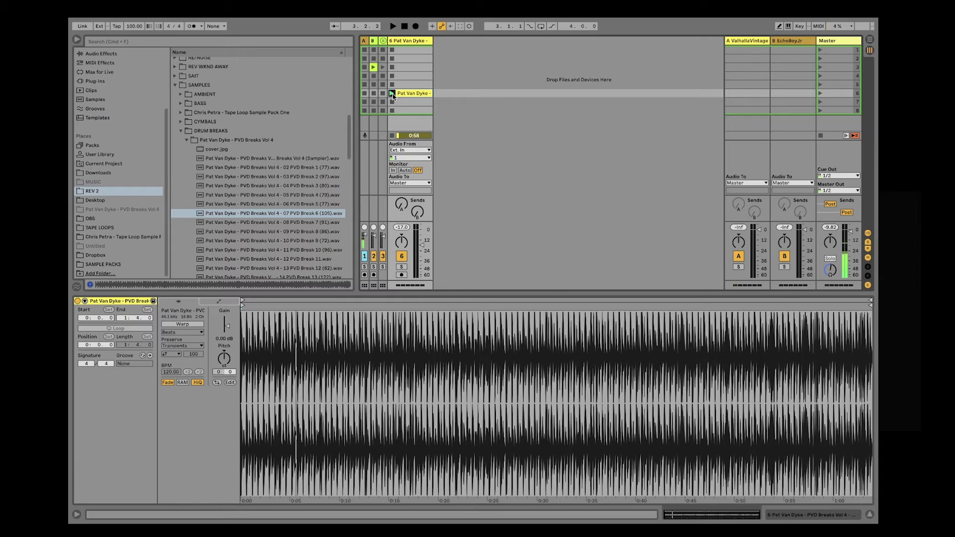
- Audition the unwarped drum break, then enable Warp and warp it straight from its first marker with the tempo at 105 BPM
click(392, 94)
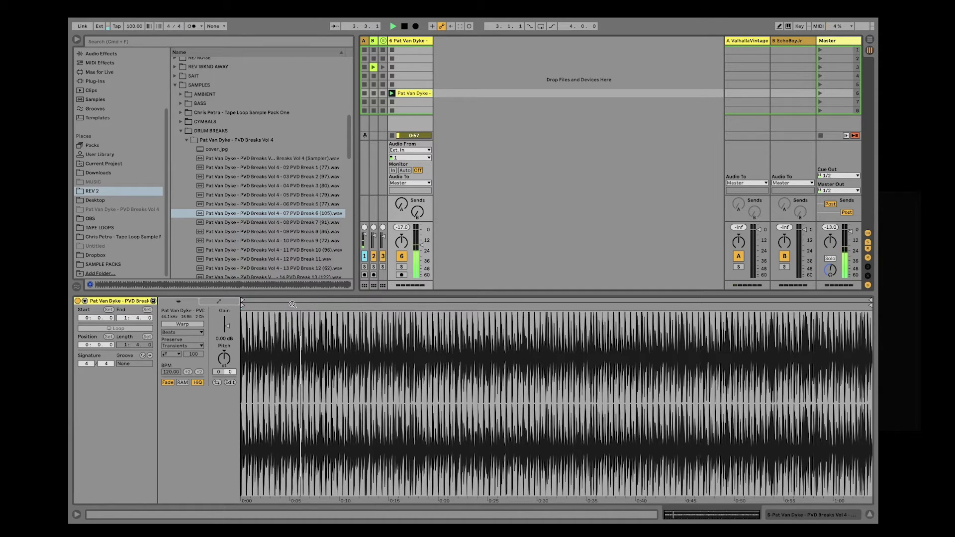
key(space)
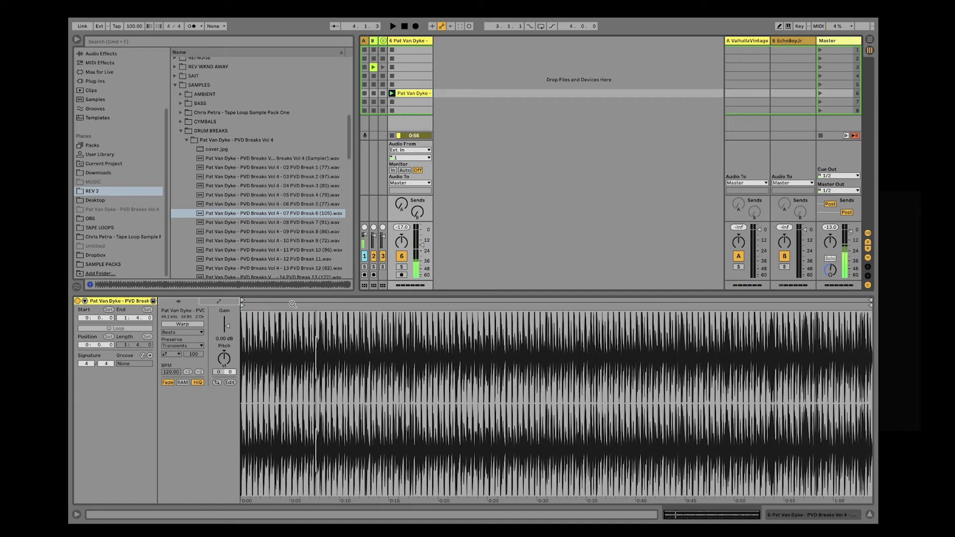
click(183, 324)
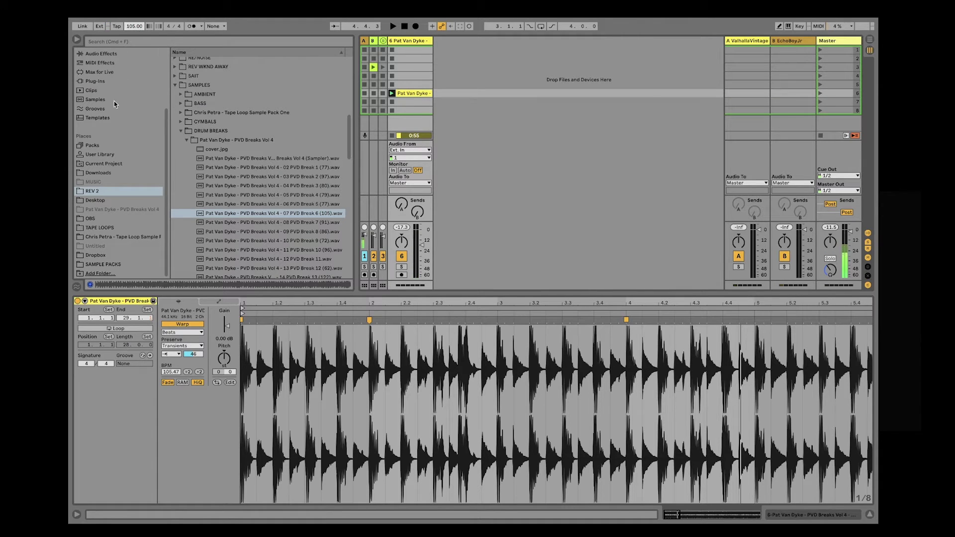
right_click(244, 321)
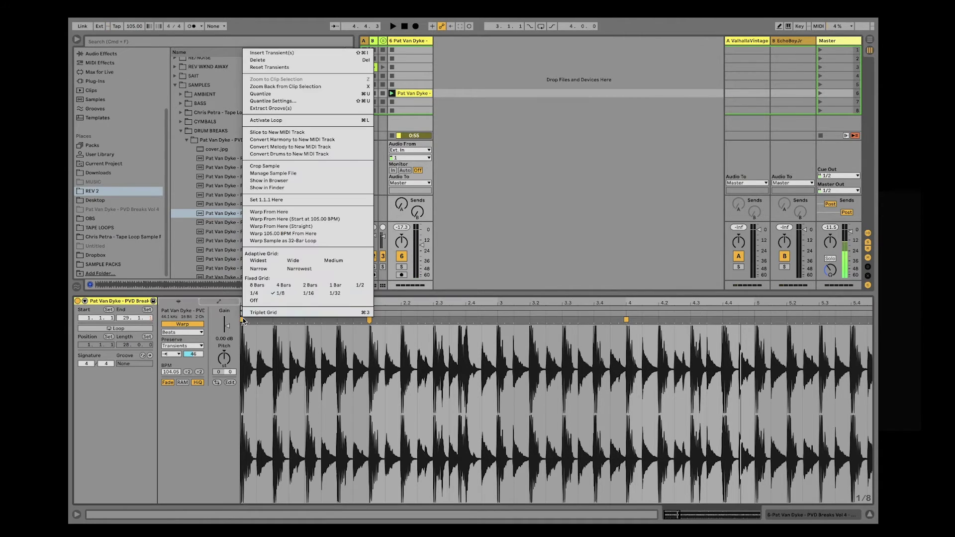
click(317, 227)
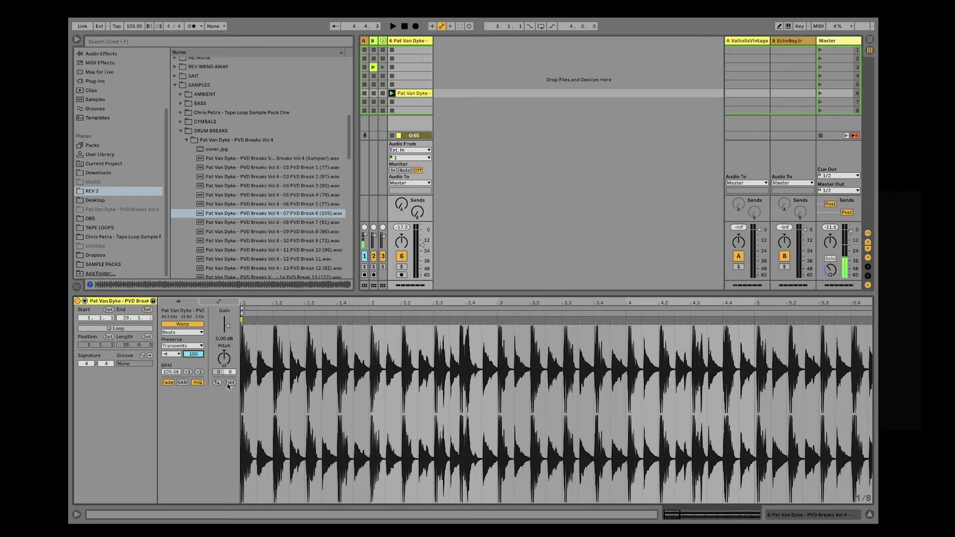
- Play the warped drum break against the metronome to check its timing
key(space)
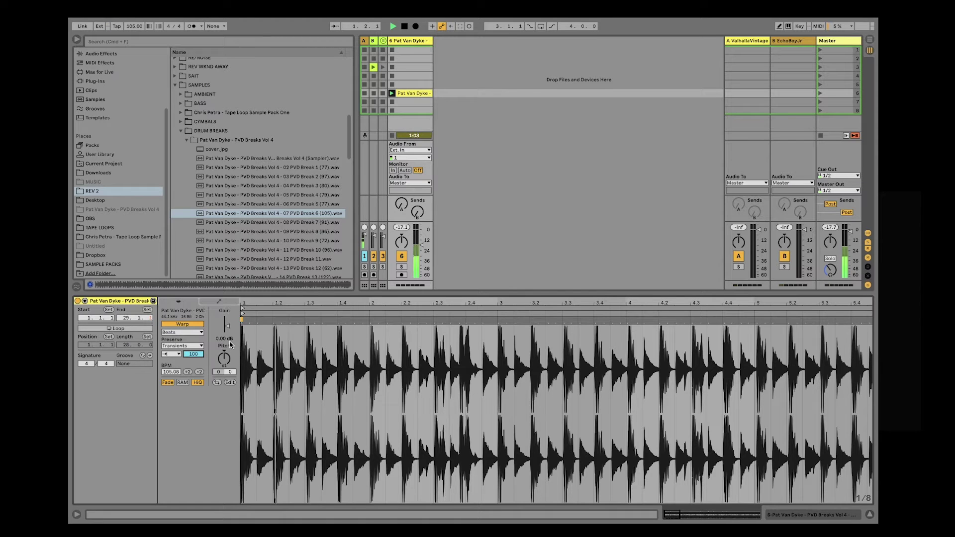
key(o)
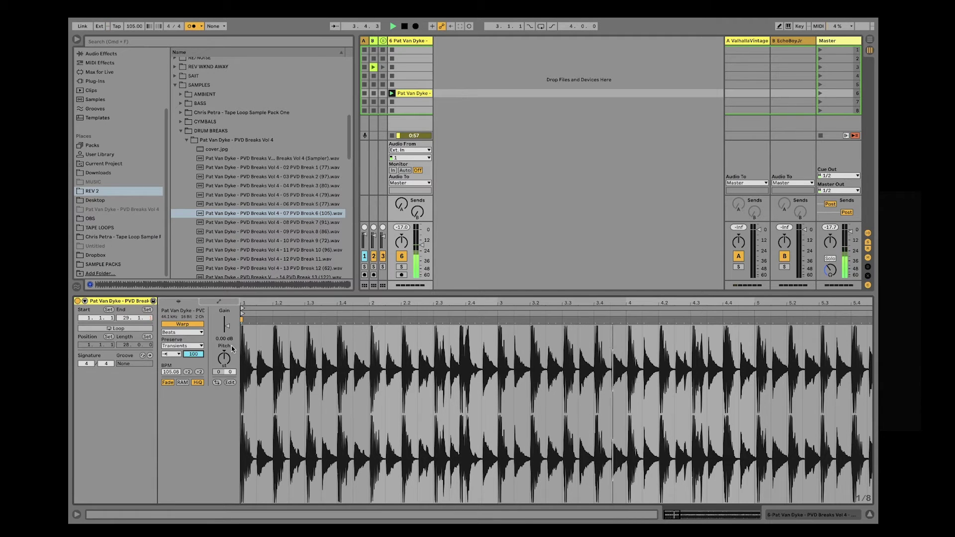
key(space)
- Loop the first two bars of the drum break and crop the sample to that selection
drag(242, 332, 495, 338)
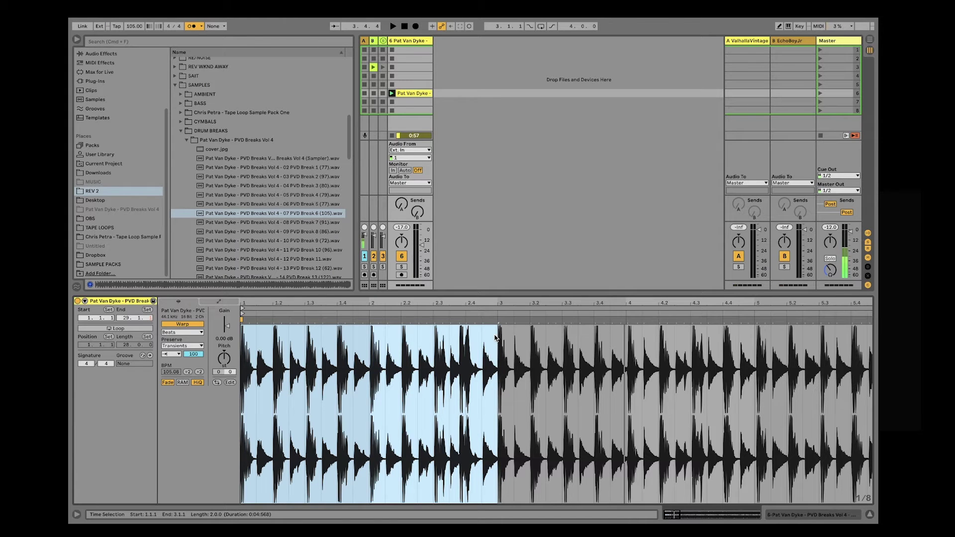
key(super+l)
right_click(420, 363)
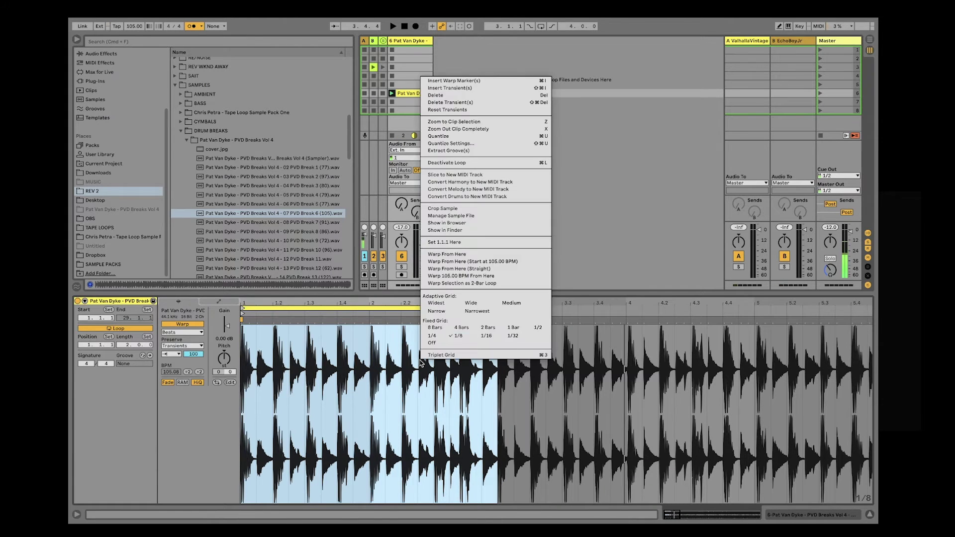
click(460, 208)
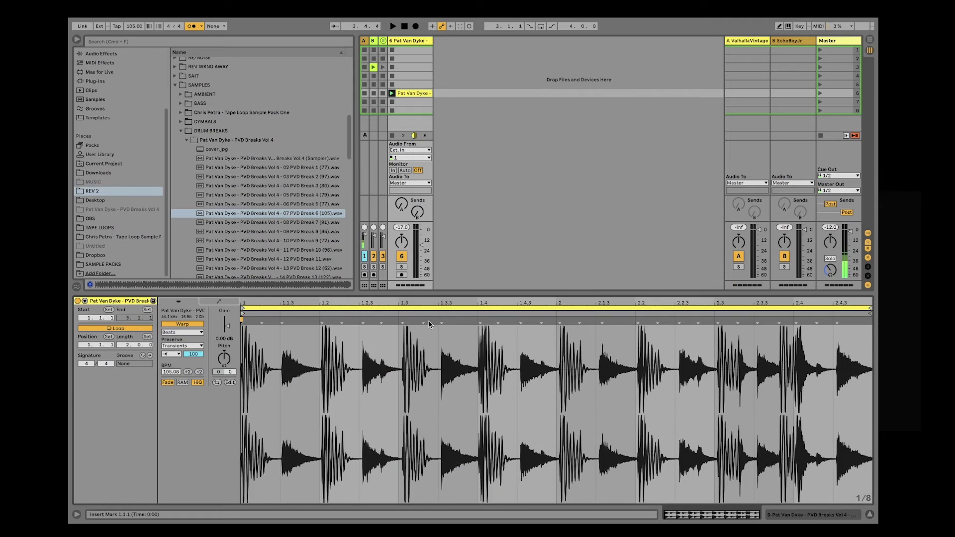
- Audition the cropped drum loop, duplicate its track, and transpose the copied clip to -7 semitones
click(390, 93)
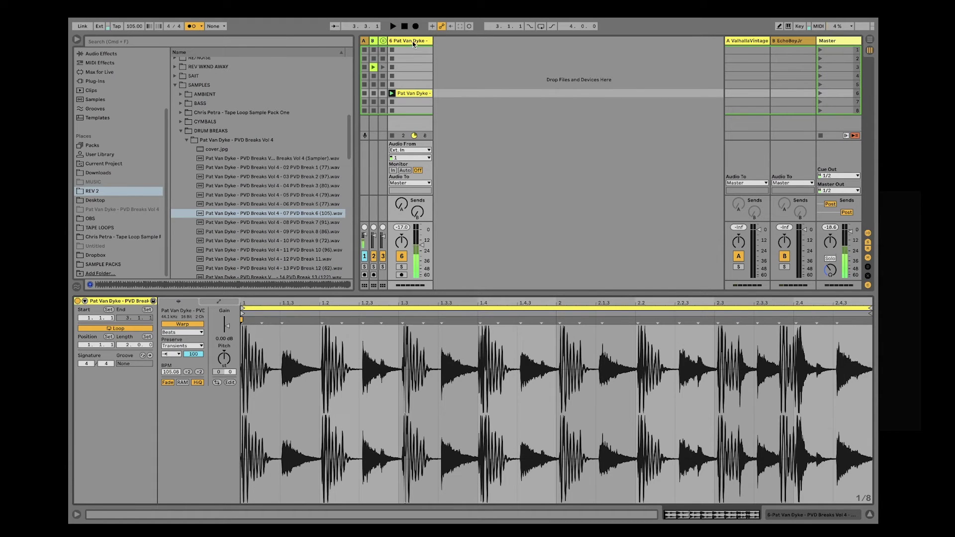
click(412, 42)
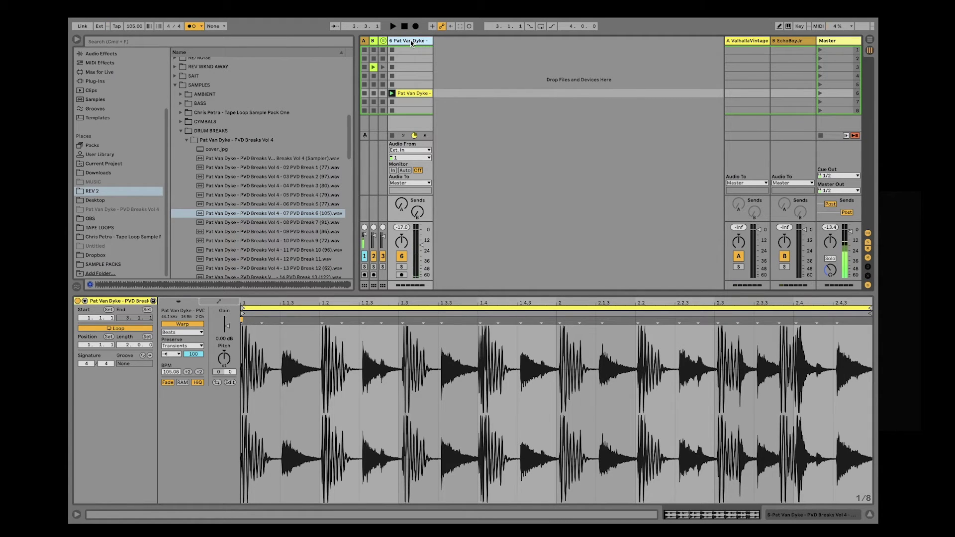
key(super+d)
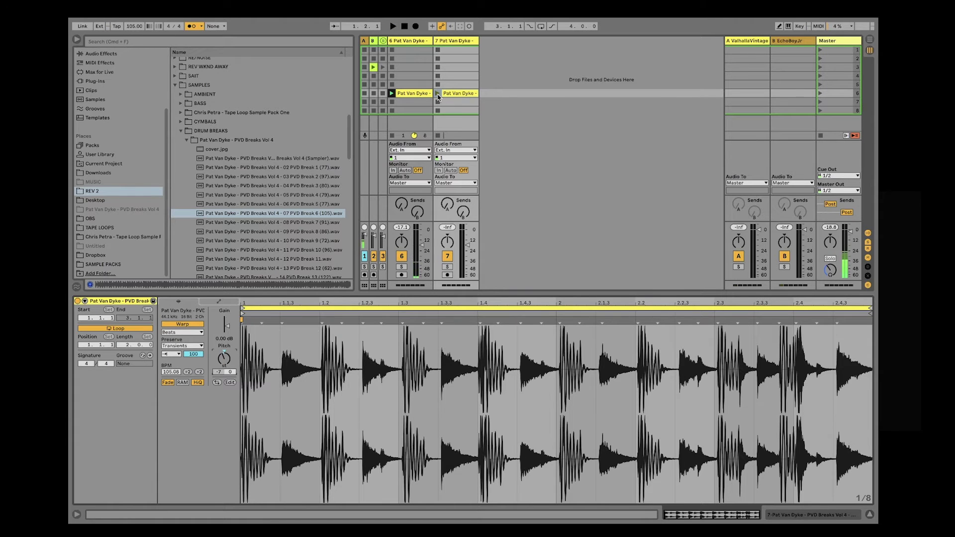
- Play the -7 copy with the original, set its transient envelope to 28, and balance track 7's volume and pan
click(438, 93)
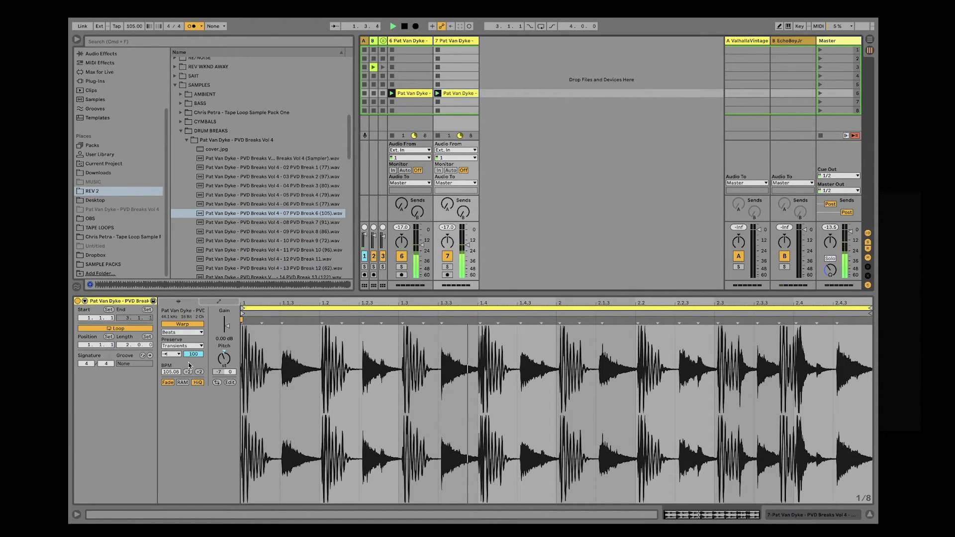
text(35)
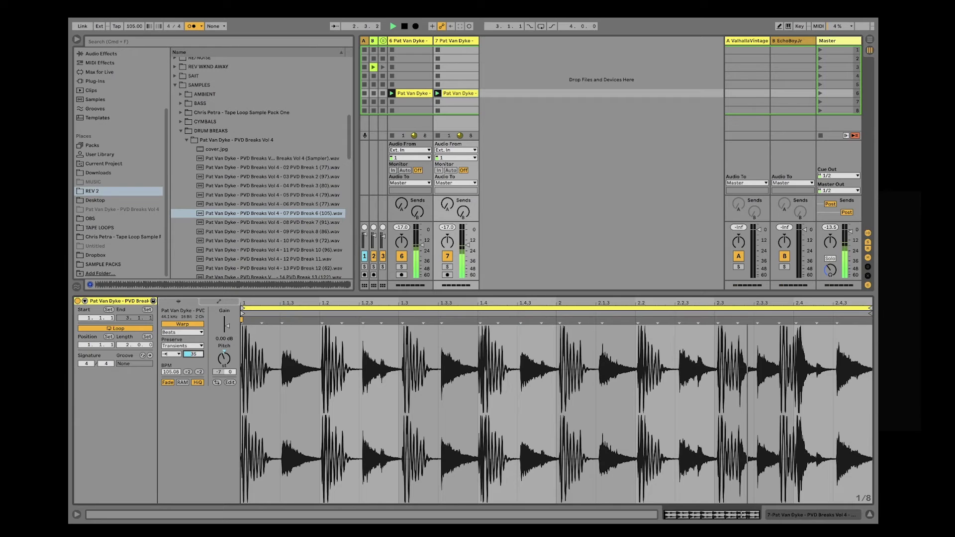
drag(193, 354, 193, 357)
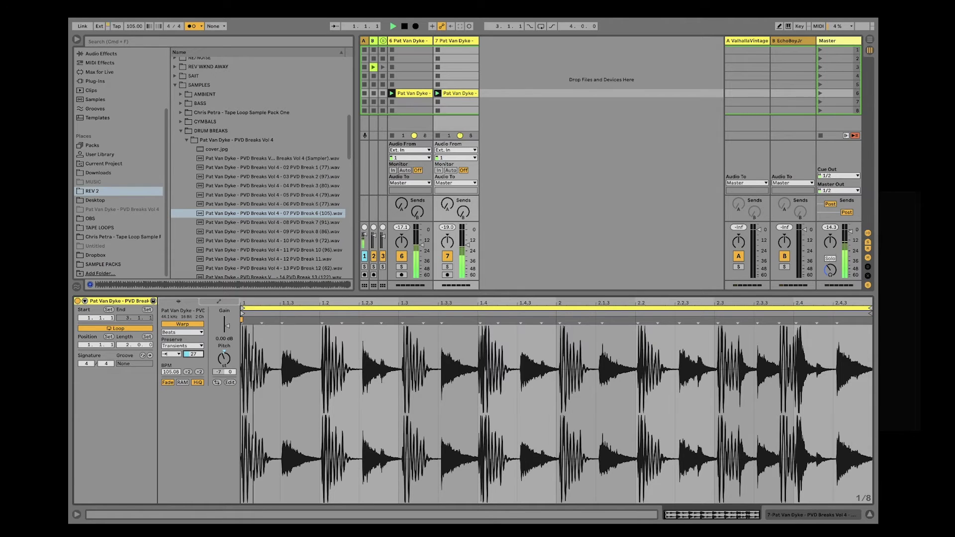
drag(193, 354, 193, 354)
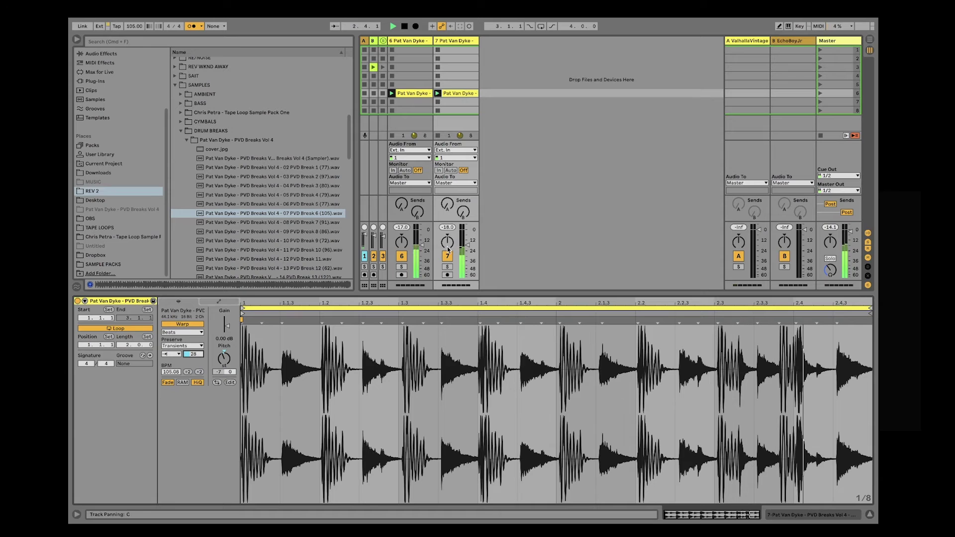
drag(468, 275, 468, 241)
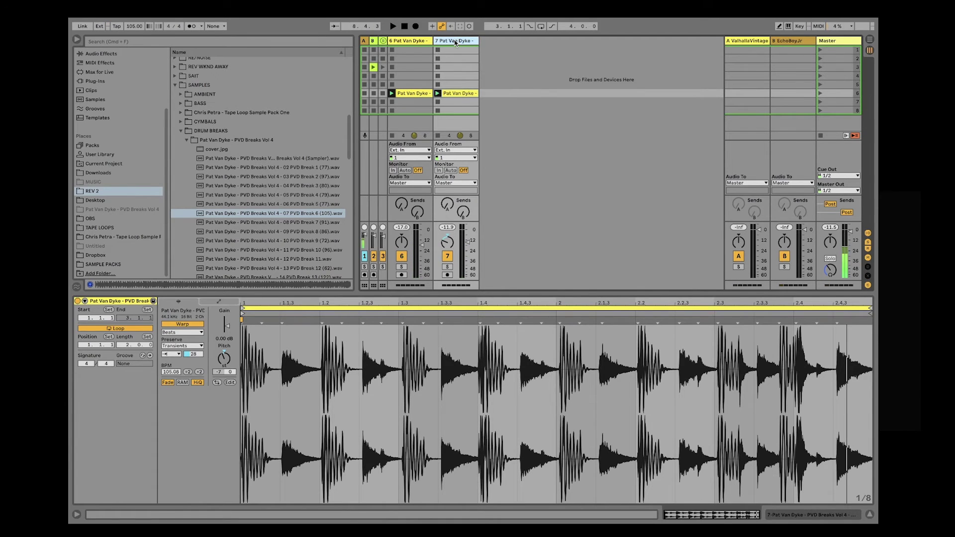
- Duplicate track 7, transpose the new clip to +10 semitones, and launch scene 6
key(super+d)
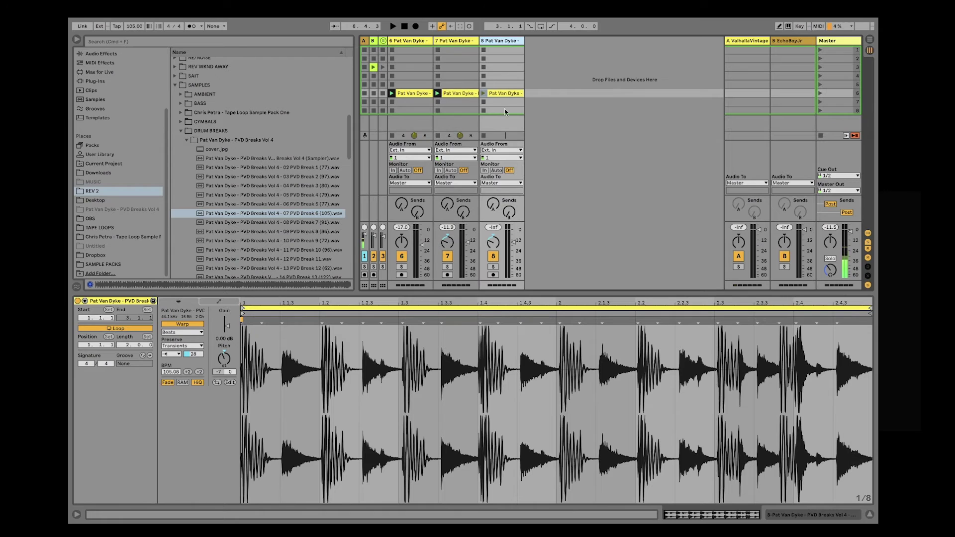
click(504, 93)
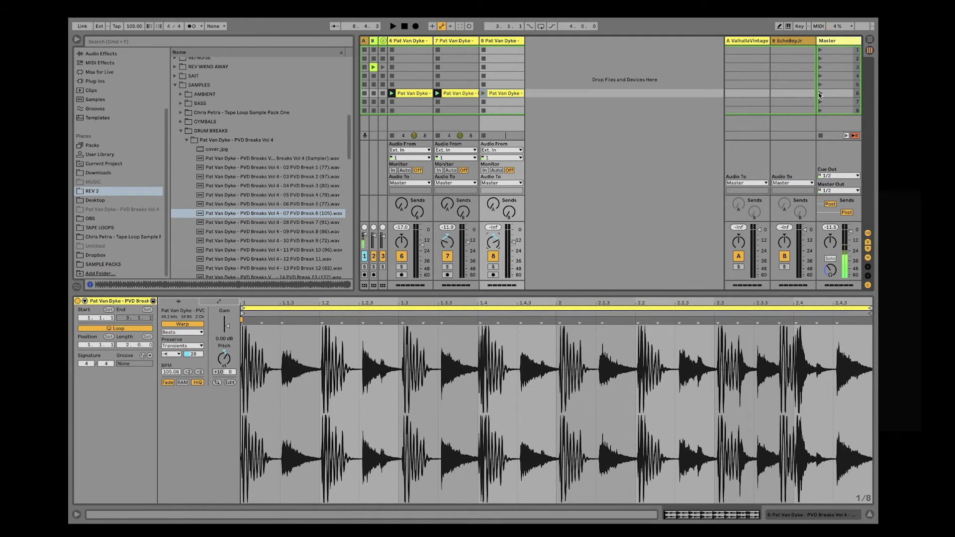
click(820, 94)
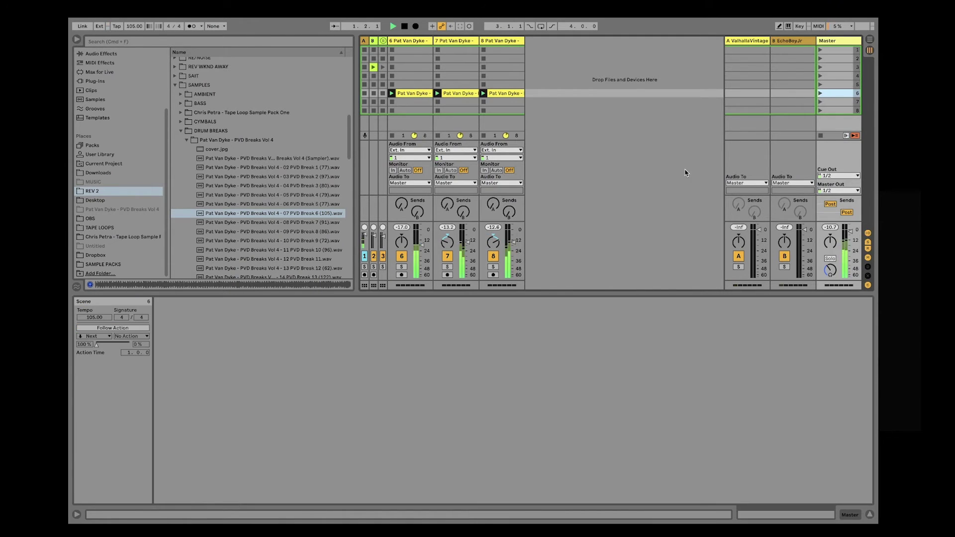
- Set track 8's volume to -8.6 dB and audition the +10 copy briefly in solo
click(514, 240)
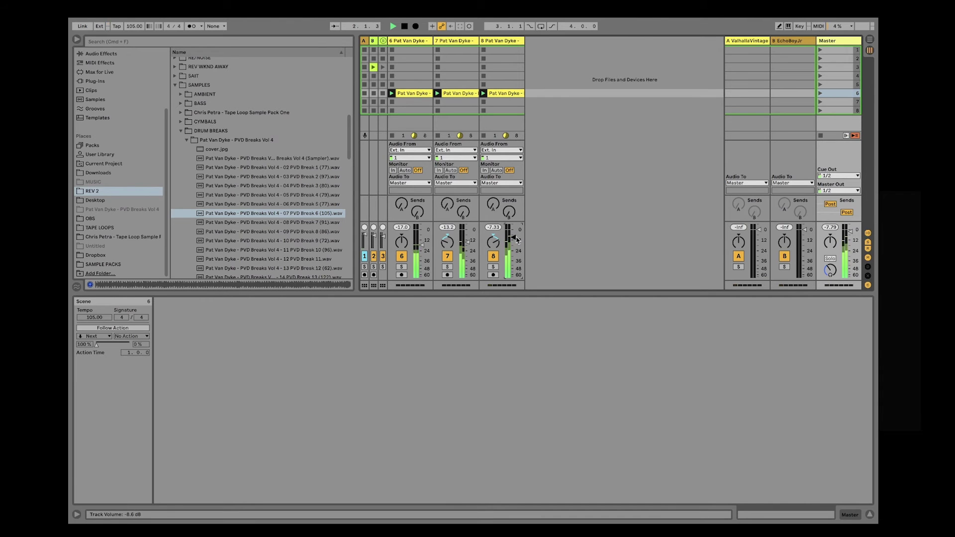
click(493, 267)
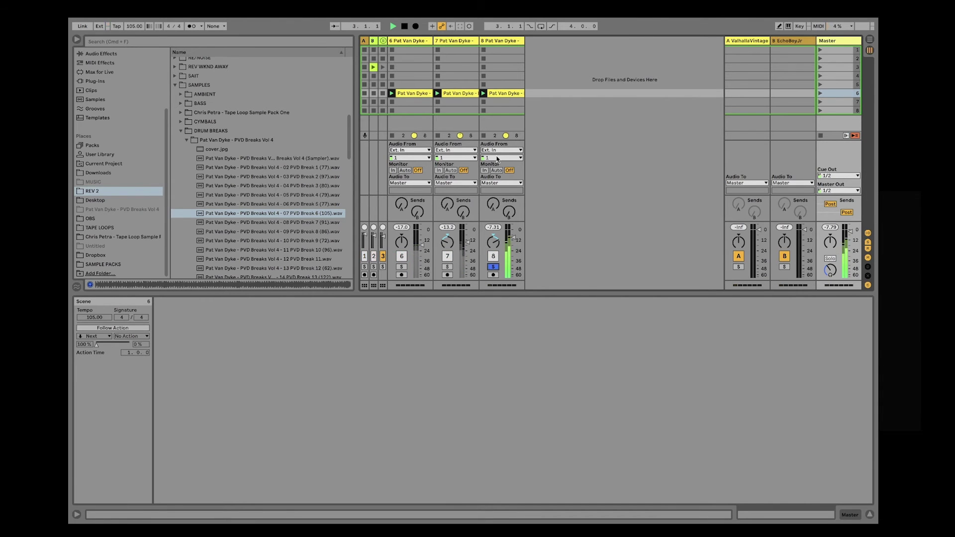
click(499, 98)
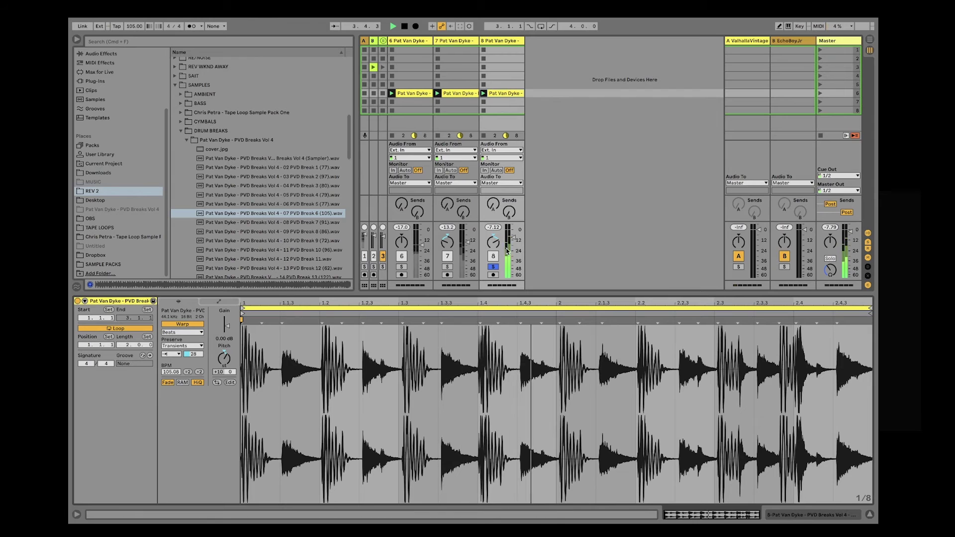
click(498, 266)
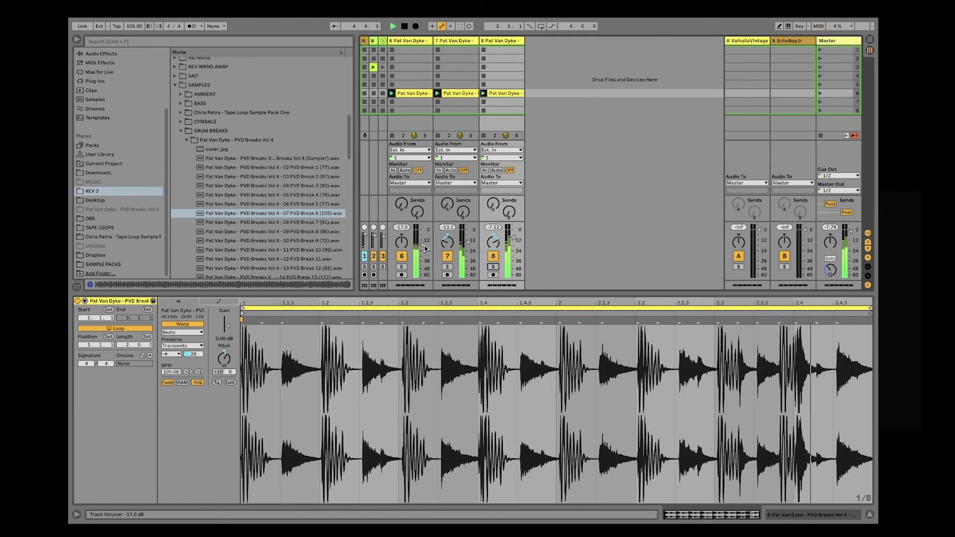
- Mute tracks 6 and 7, then set the +10 clip's transient envelope to 16 and its Preserve setting to 1/16
click(402, 256)
click(447, 256)
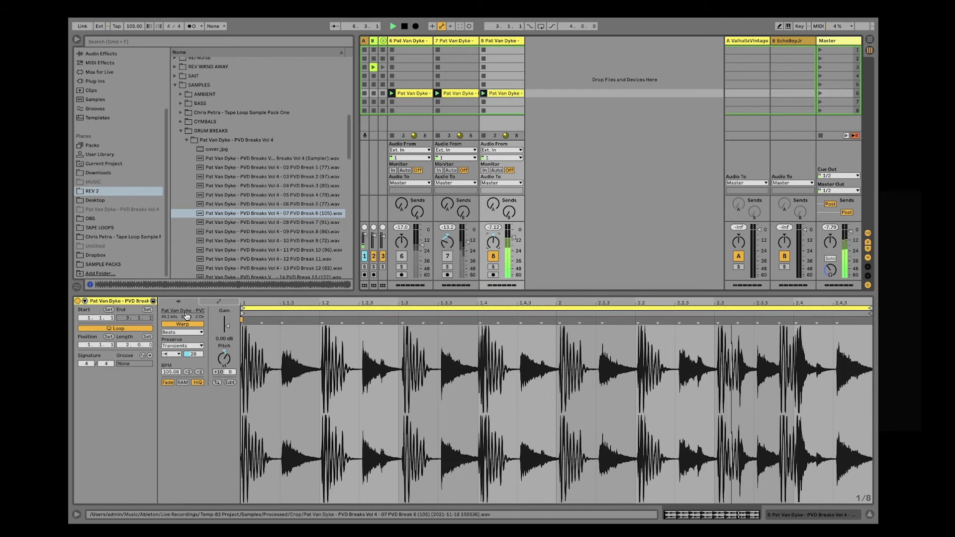
drag(197, 357, 196, 378)
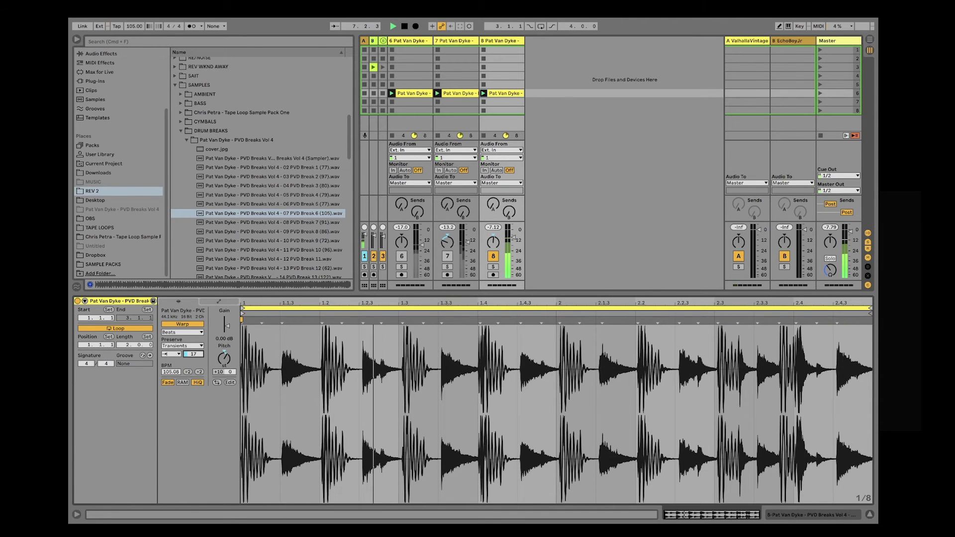
click(182, 346)
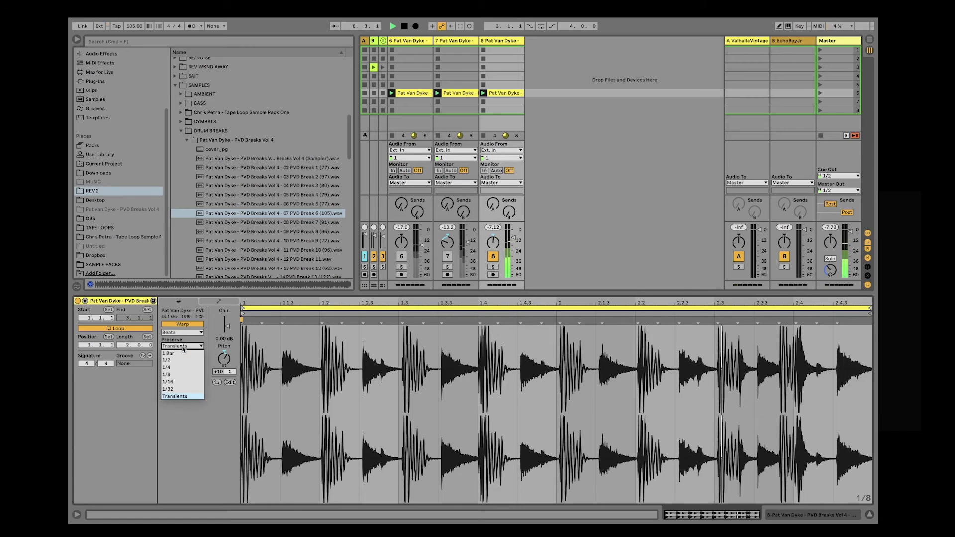
click(181, 382)
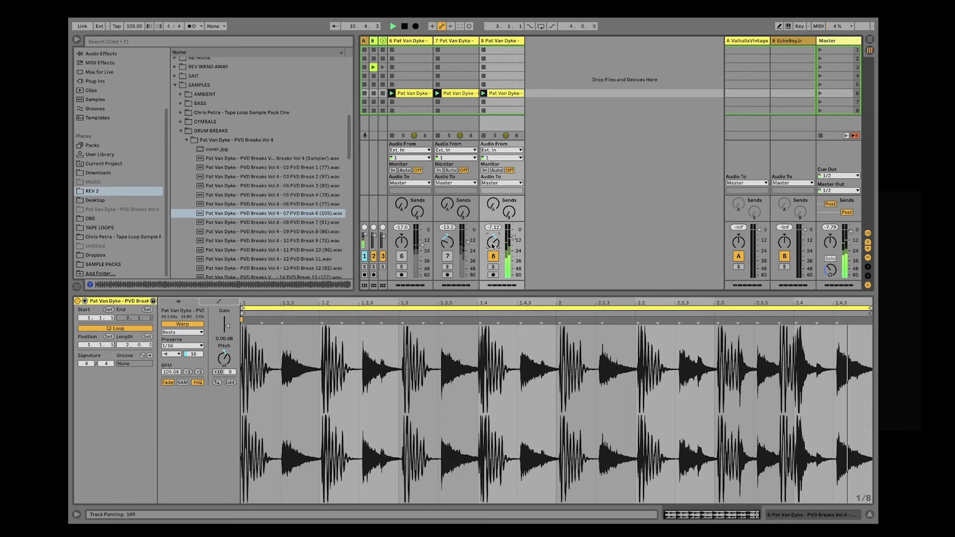
- Unmute tracks 6 and 7 to hear all three layers, then select the clips on tracks 7 and 8 together
click(402, 256)
click(448, 256)
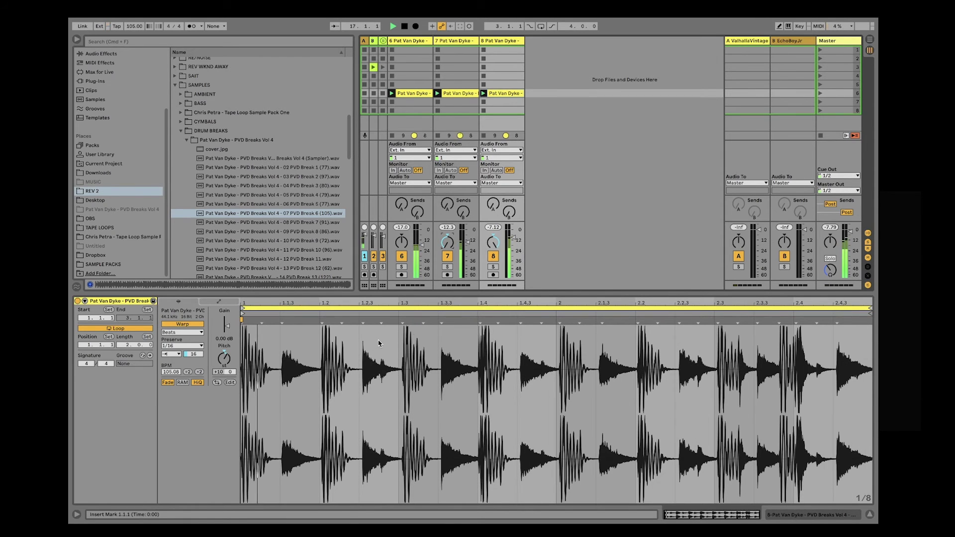
shift+click(463, 93)
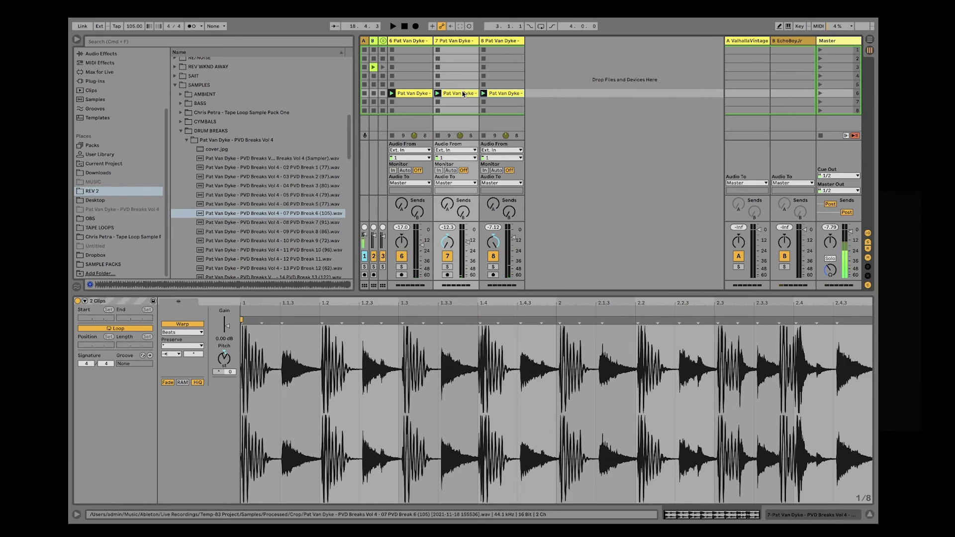
- Delete the transposed clip copies on tracks 7 and 8 and select the original break clip on track 6
key(Delete)
click(407, 94)
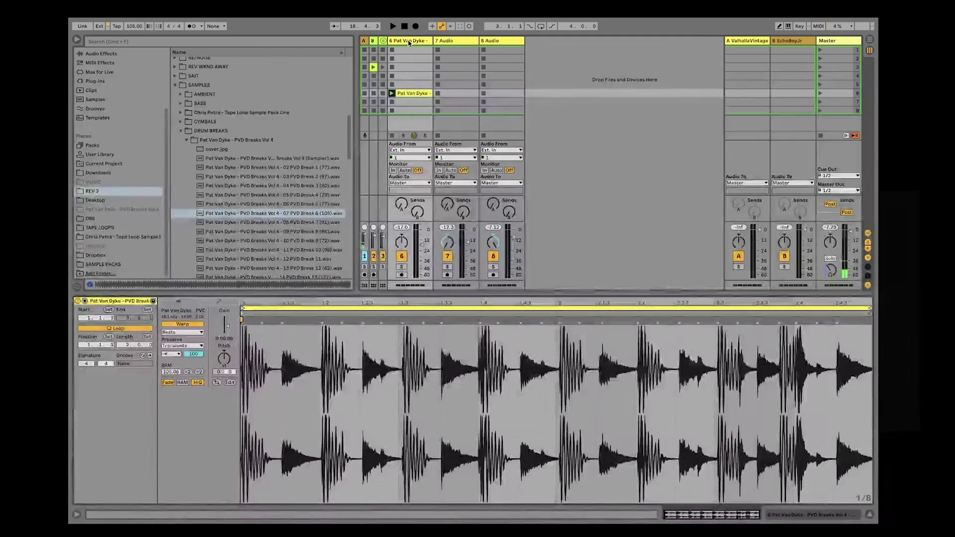
- Search the browser for "drum bus" and load the Drum Buss effect onto track 6
scroll(139, 100, up, 4)
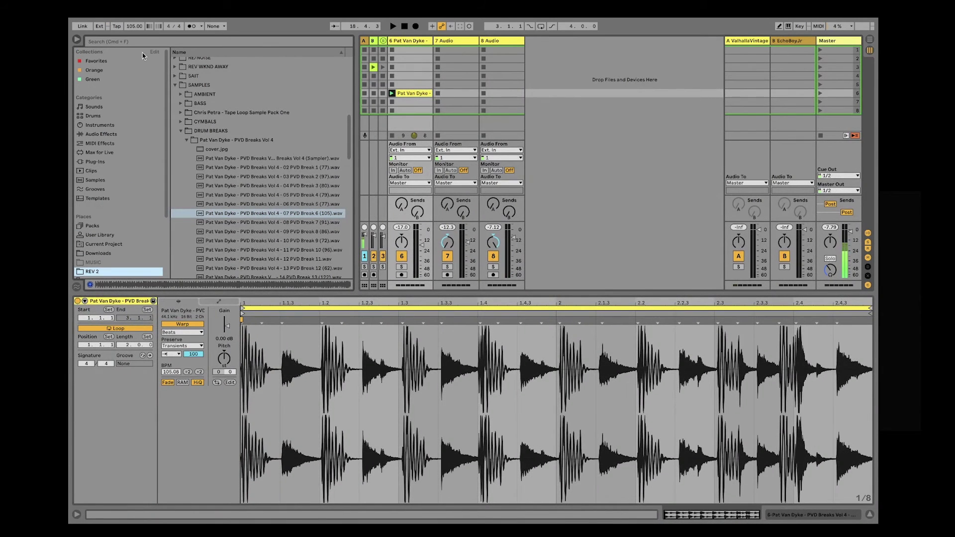
click(142, 37)
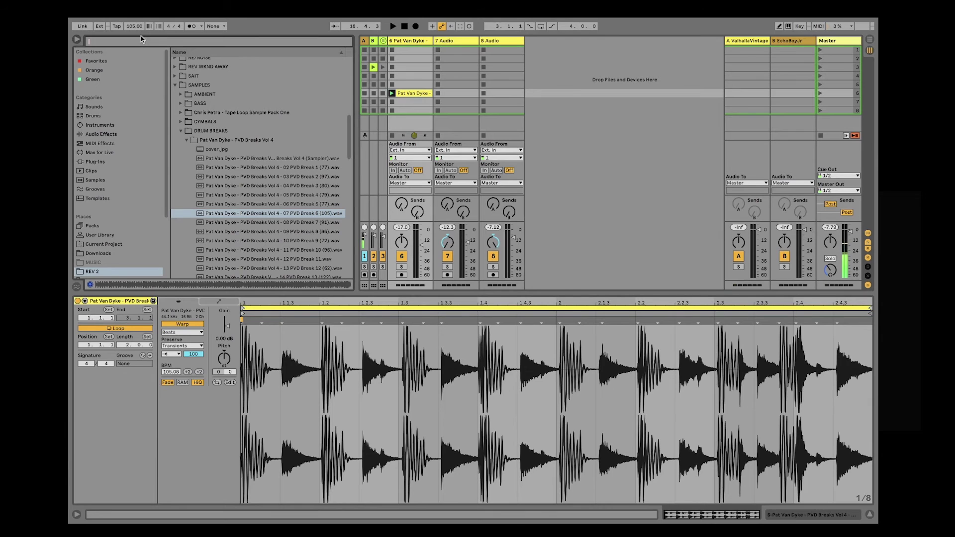
text(drum bus)
double_click(321, 88)
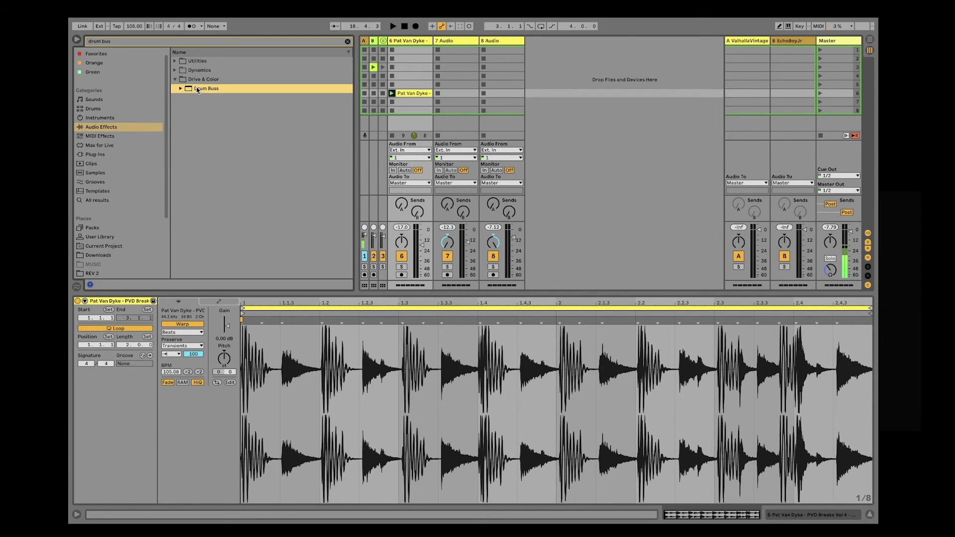
- Remove the empty tracks 7 and 8 and select track 6 to show its Drum Buss device
click(447, 43)
click(497, 43)
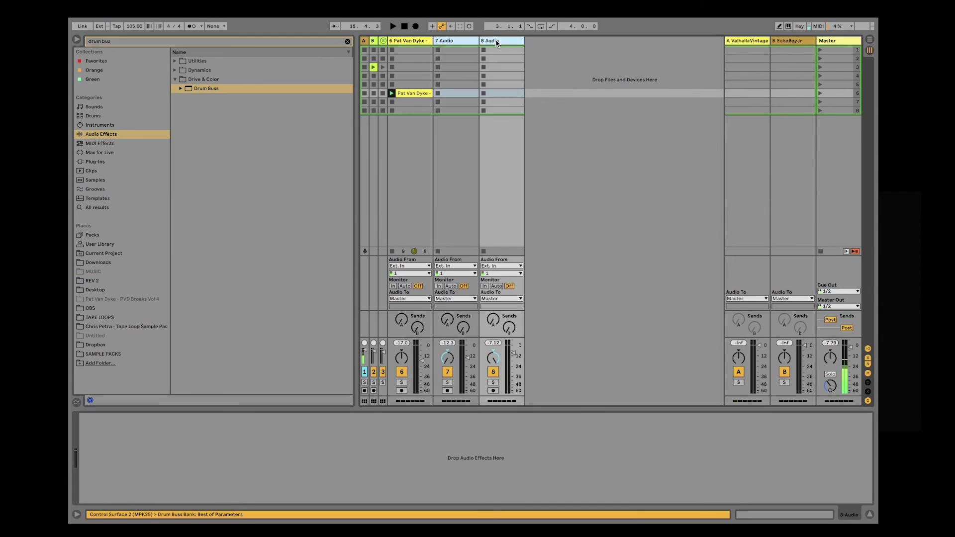
click(413, 42)
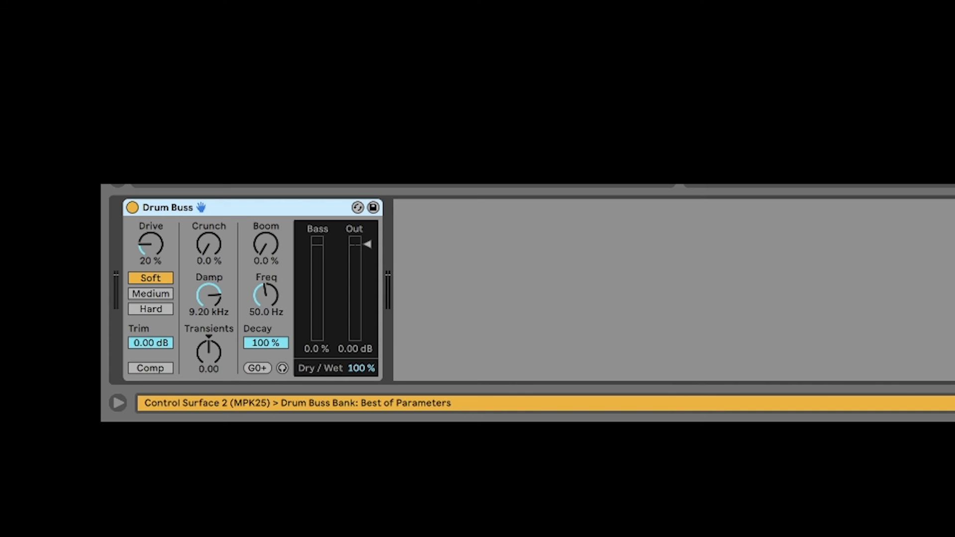
- Play the break and set Drum Buss to Drive 17 %, Crunch 27 % and Damp 16.8 kHz, comparing a lower Dry/Wet before restoring 100 %
key(space)
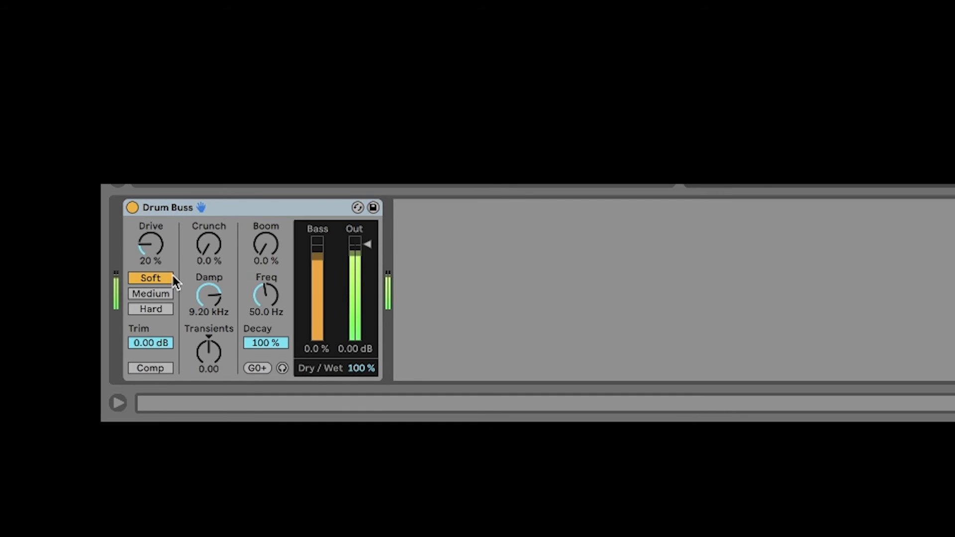
mouse_move(145, 243)
mouse_down()
mouse_move(145, 227)
mouse_move(145, 246)
mouse_up()
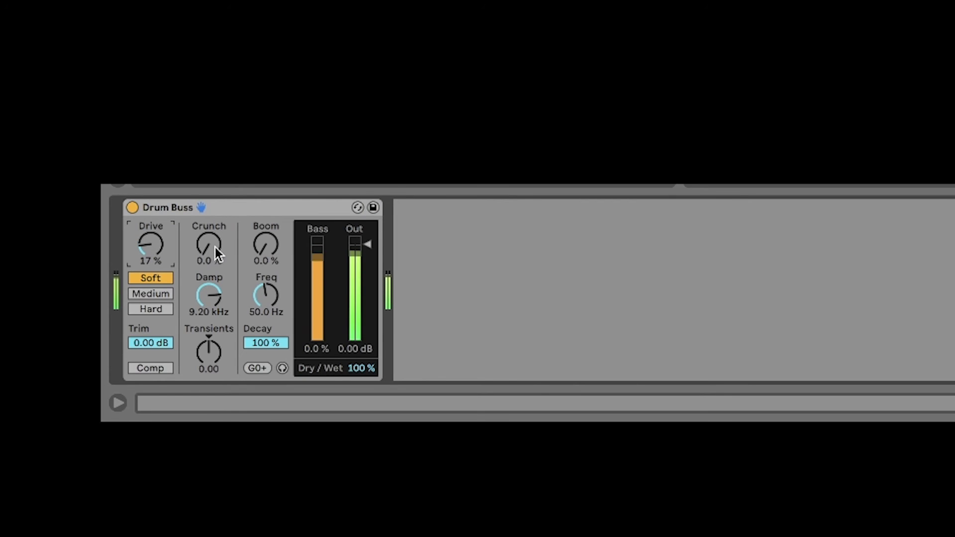
drag(215, 247, 215, 220)
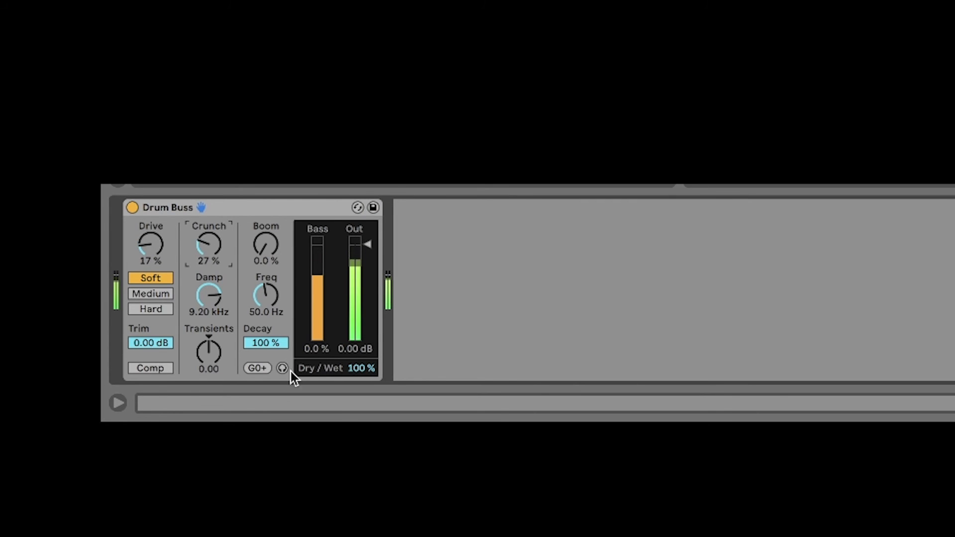
drag(359, 368, 360, 380)
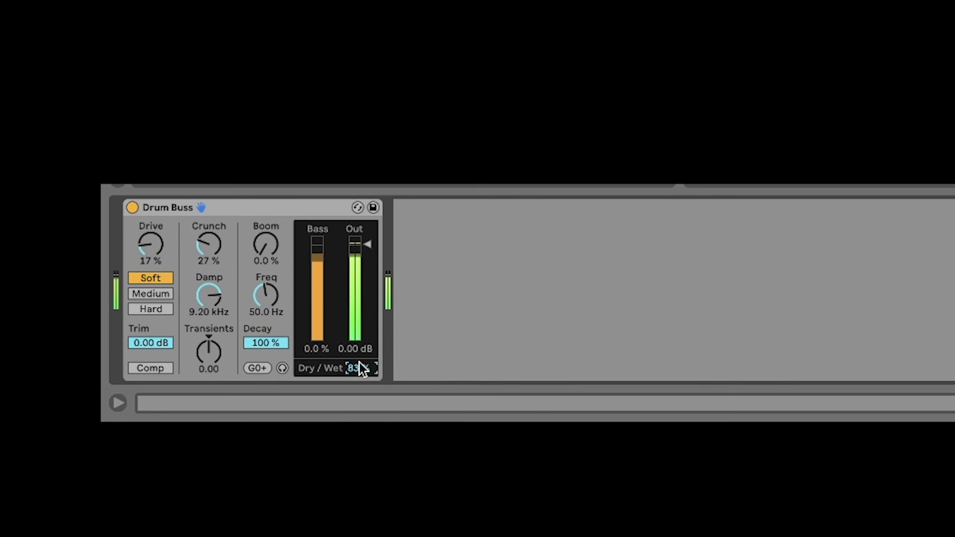
mouse_move(266, 244)
mouse_down()
mouse_move(266, 169)
mouse_move(265, 249)
mouse_up()
drag(358, 367, 358, 348)
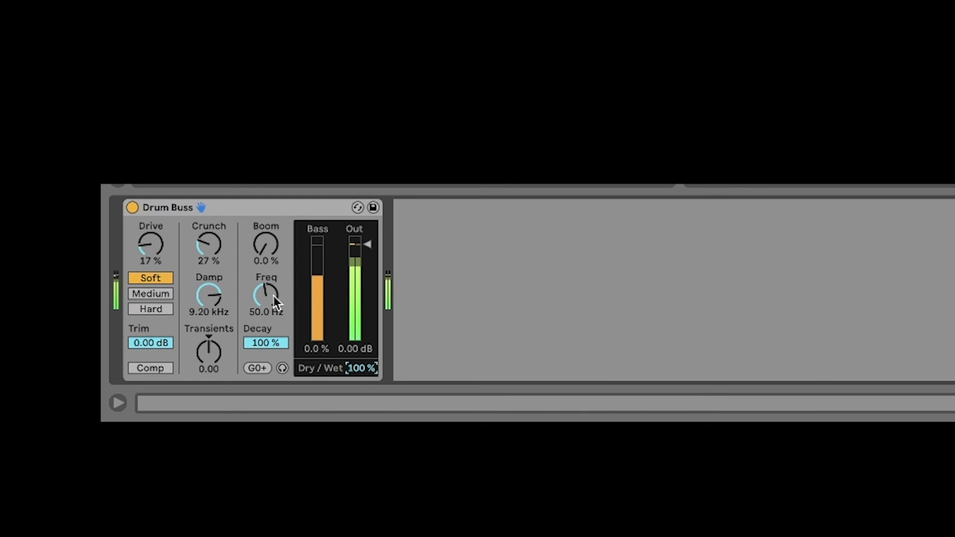
mouse_move(205, 294)
mouse_down()
mouse_move(205, 336)
mouse_move(205, 280)
mouse_up()
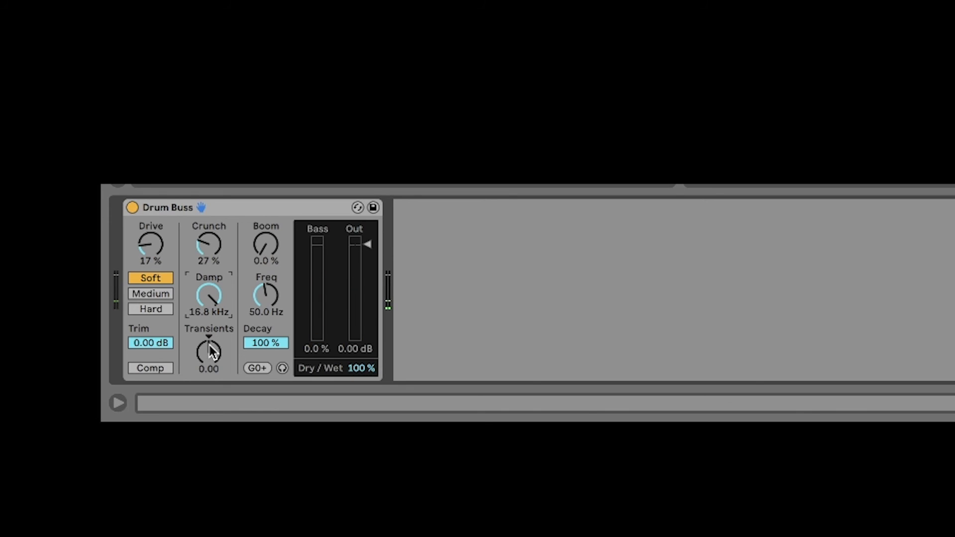
- Audition Drum Buss Transients at -1.00 and 1.00, and return it to 0.00
click(209, 351)
drag(209, 351, 209, 354)
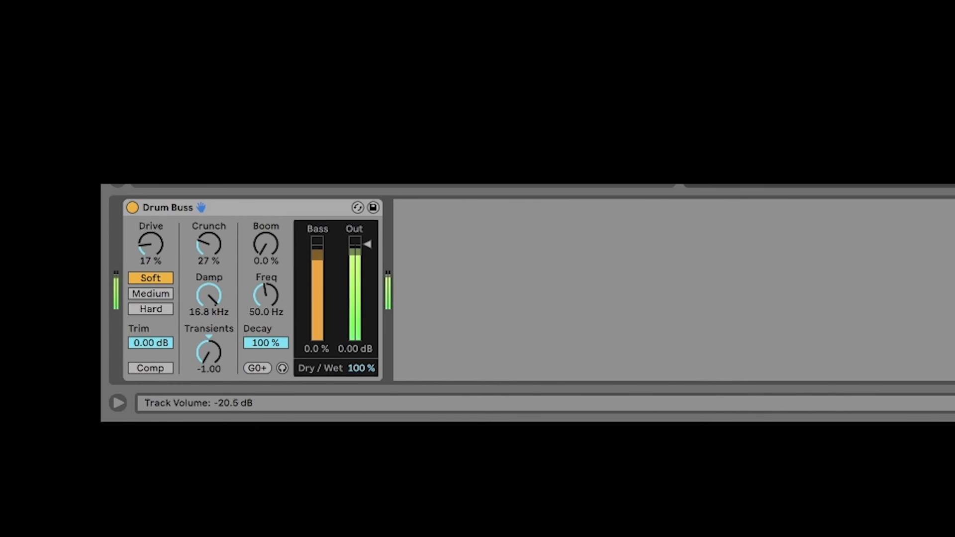
drag(197, 362, 197, 382)
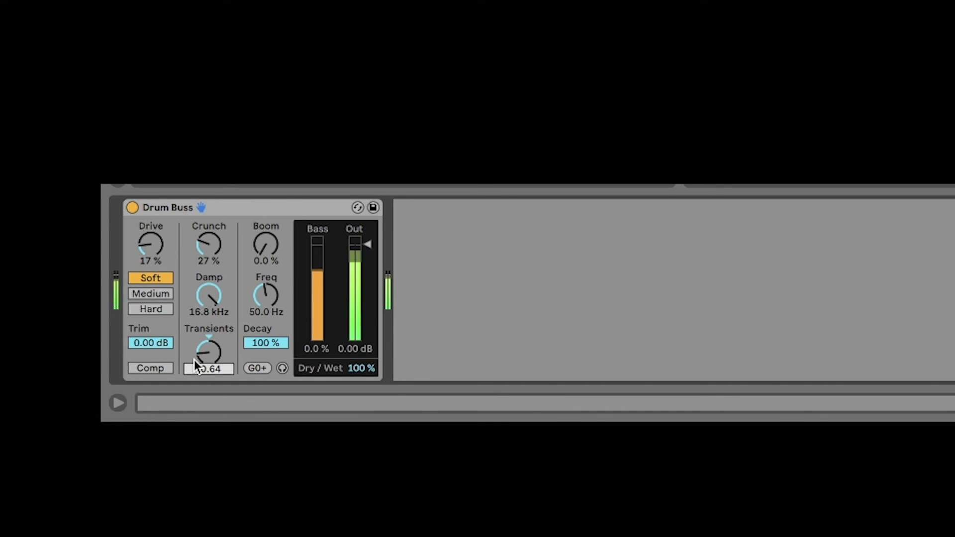
drag(195, 357, 195, 319)
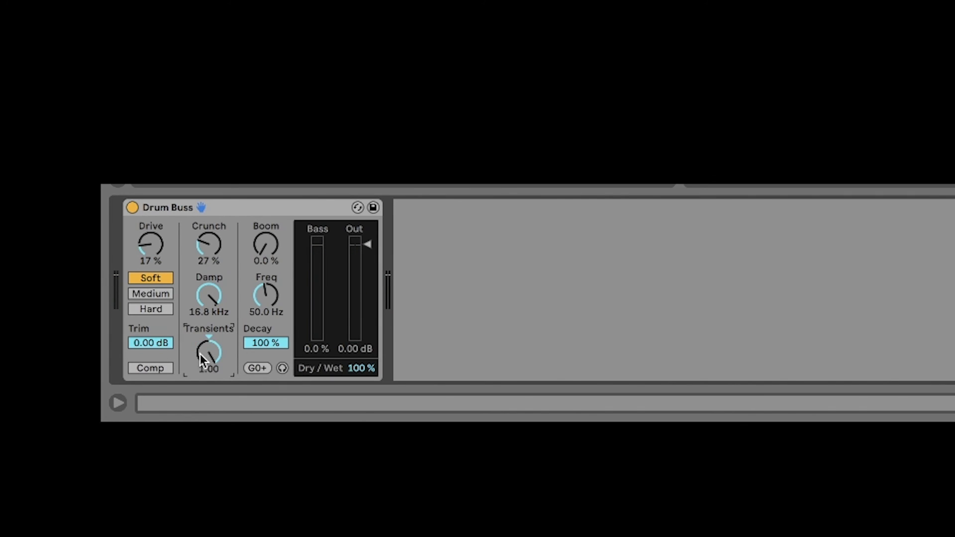
drag(208, 354, 207, 360)
- Open the track 6 break clip's waveform view, keep Preserve on Transients, and set the transient envelope to 50
mouse_move(221, 421)
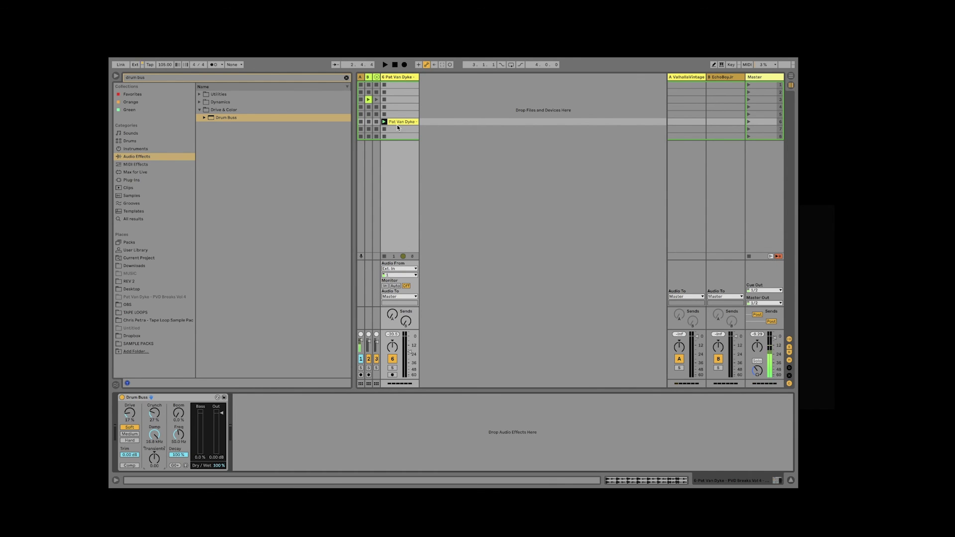
click(397, 125)
drag(248, 392, 248, 297)
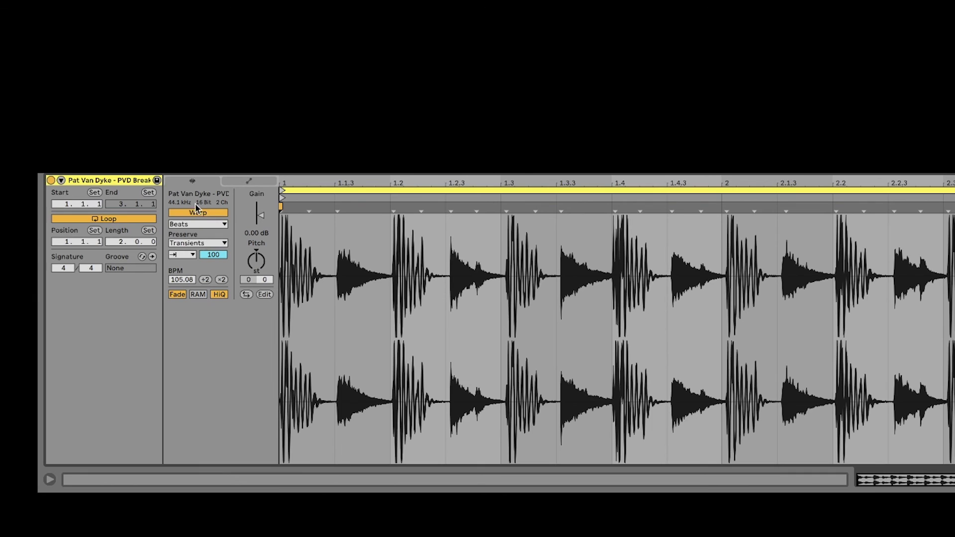
click(203, 246)
click(205, 239)
click(211, 255)
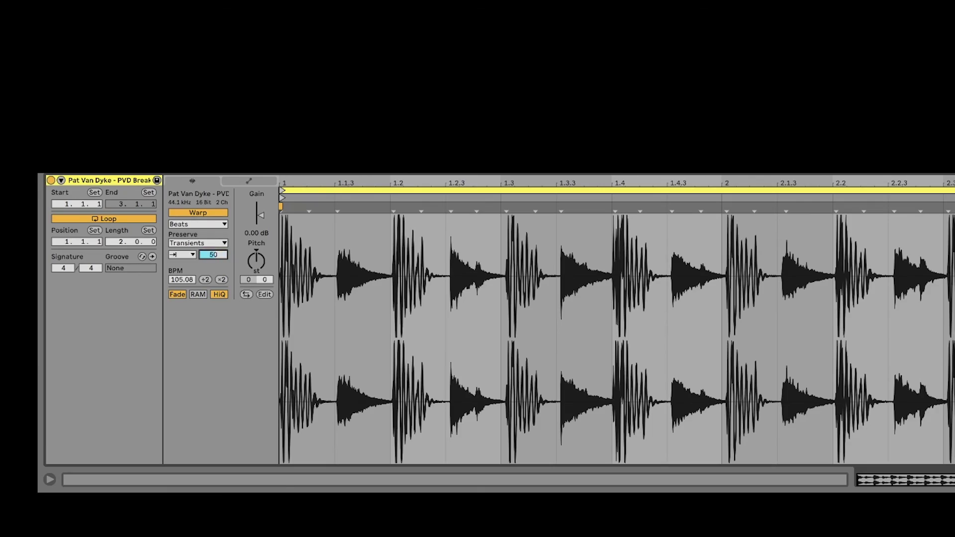